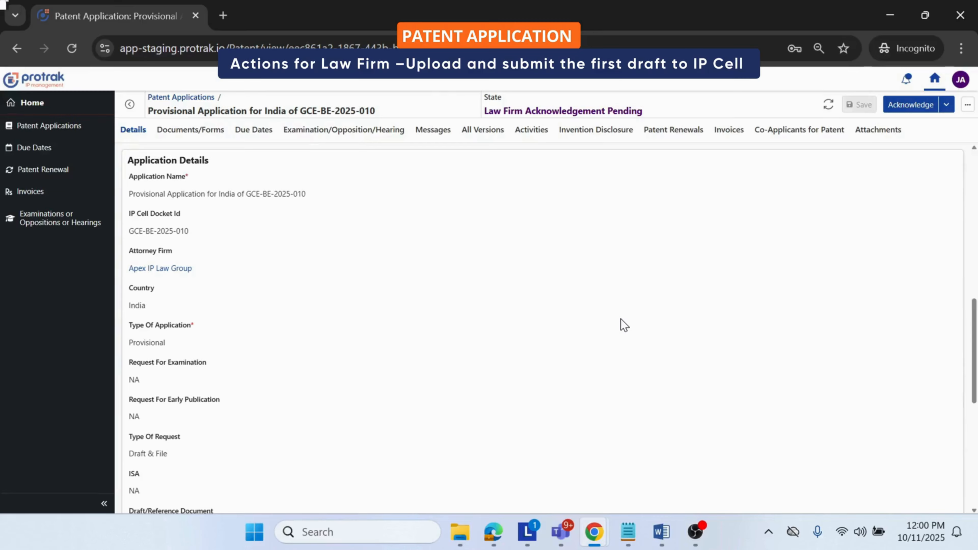
Step: Review the provisional application's country, type of request and linked invention disclosure
double_click(155, 308)
scroll(147, 345, down, 4)
double_click(150, 395)
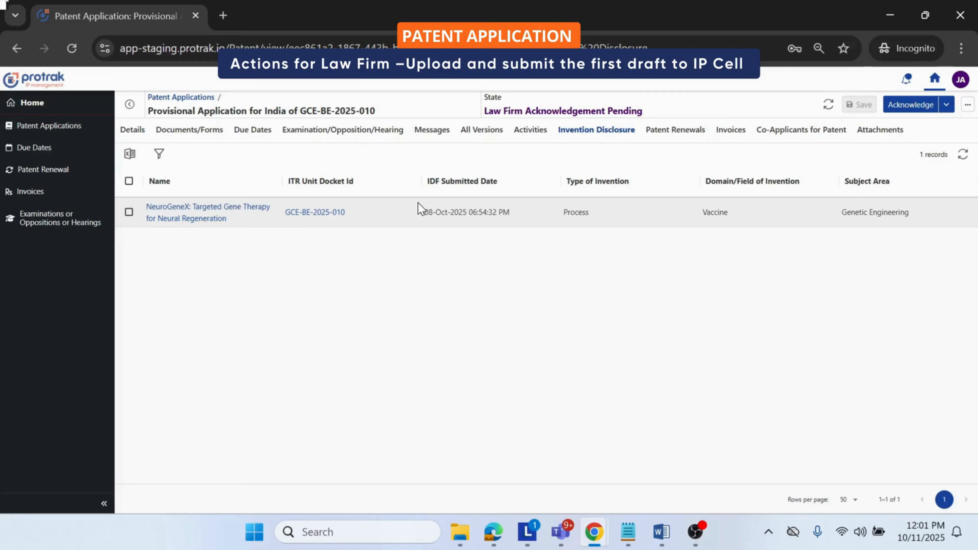
click(126, 130)
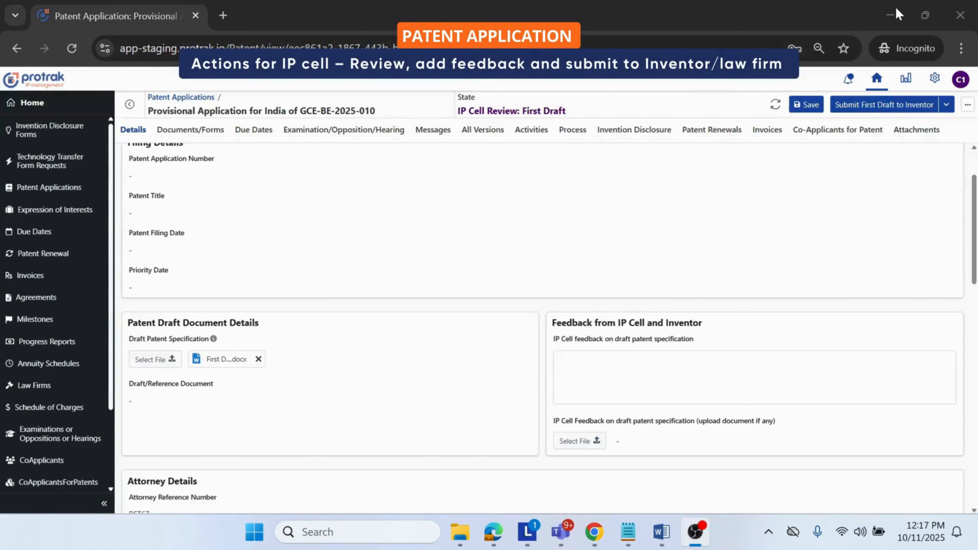
Step: Enter the IP Cell feedback on the draft patent specification, asking for simpler sentences, explained technical terms and consistent terminology
click(819, 157)
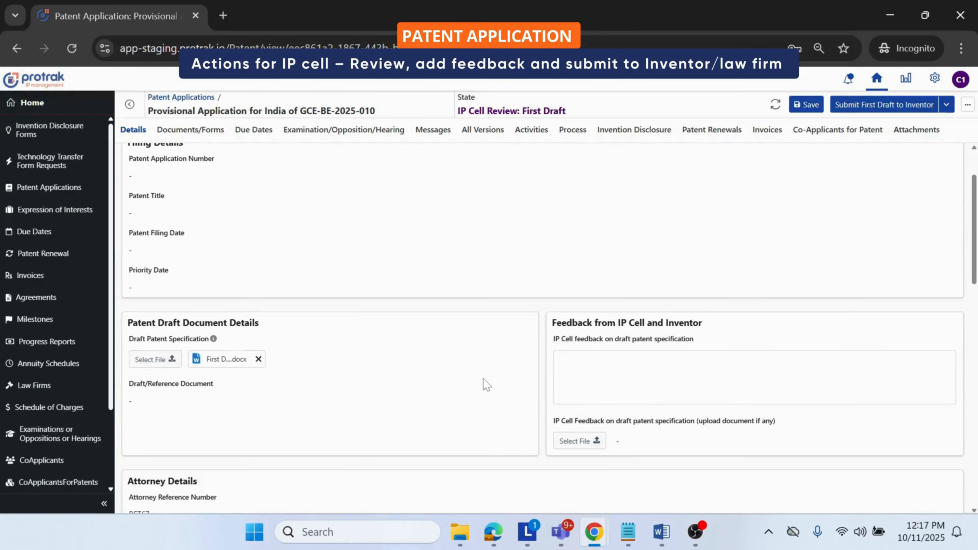
click(601, 375)
text(Section/Paragraph 10]) are a bit dense. Consider simplifying sentences and explaining technical terms for better clarity. Consistency in terminology is important – e.g., "device" vs. "apparatus" should be uniform throughout the draft.)
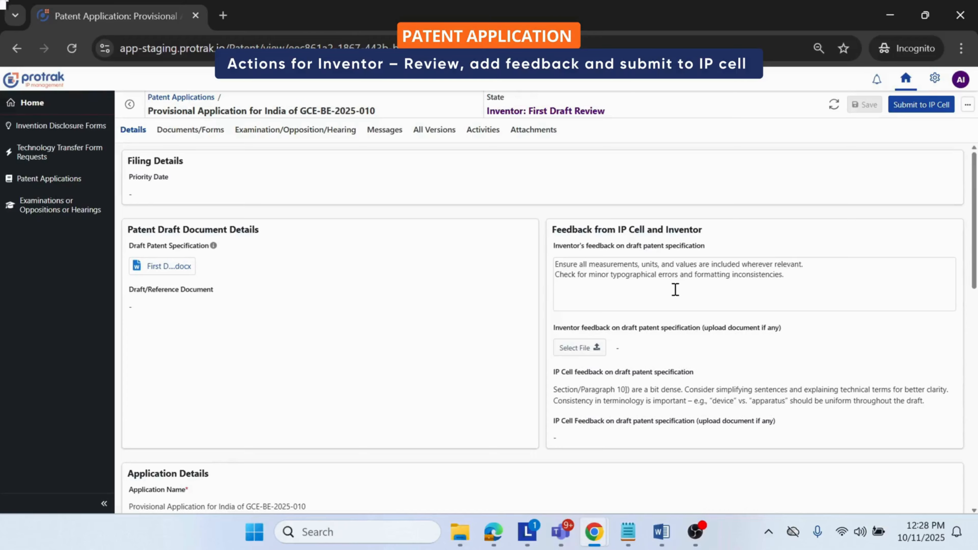
Step: Review the inventor and IP Cell feedback on the first draft and the attached final patent specification
triple_click(642, 328)
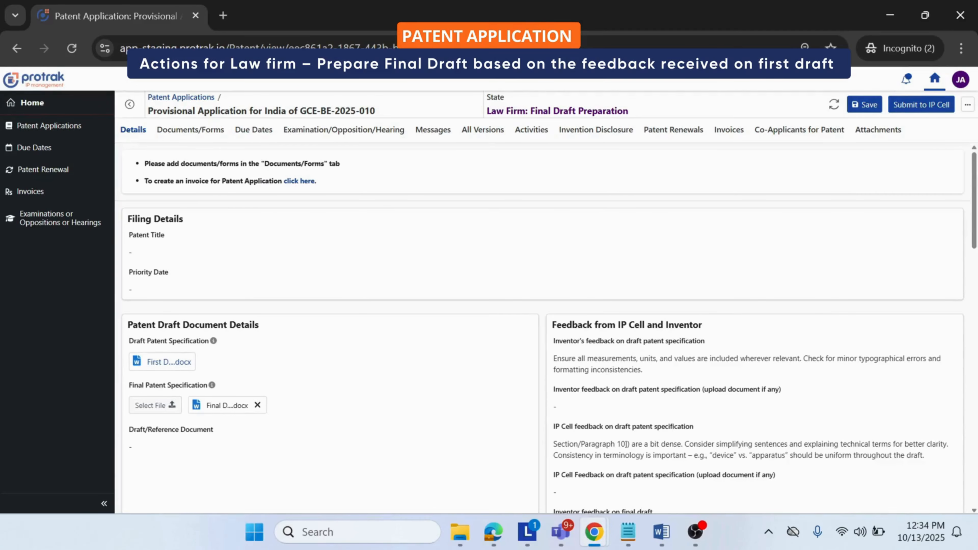
triple_click(628, 326)
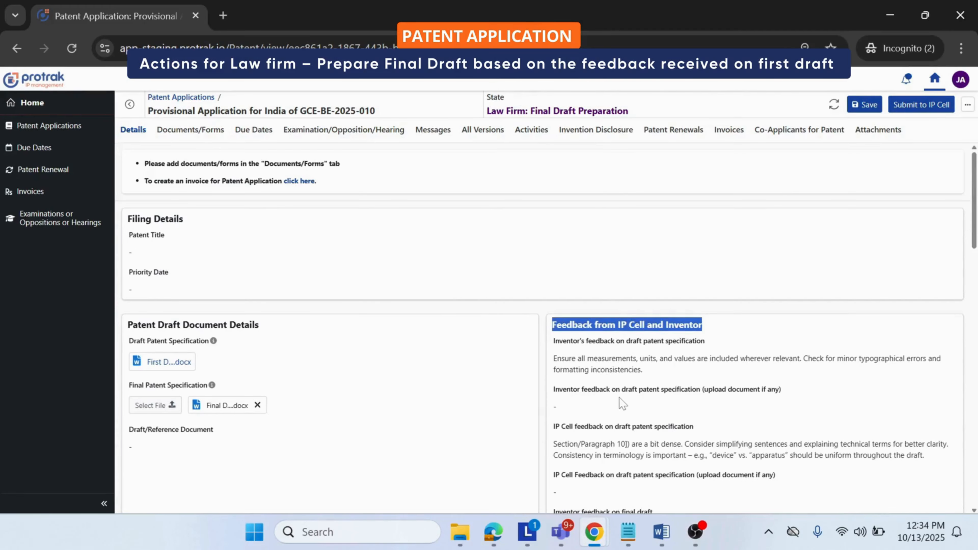
drag(627, 404, 621, 389)
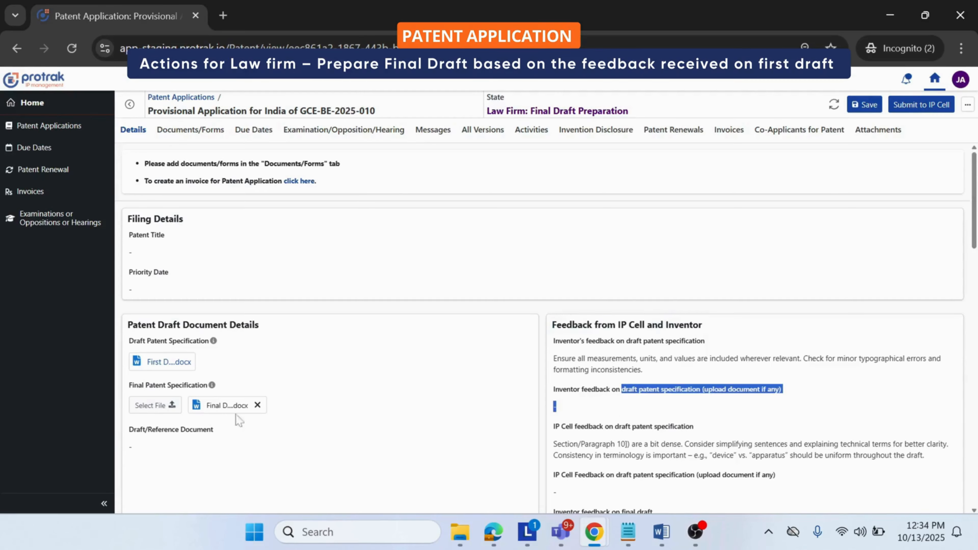
triple_click(583, 342)
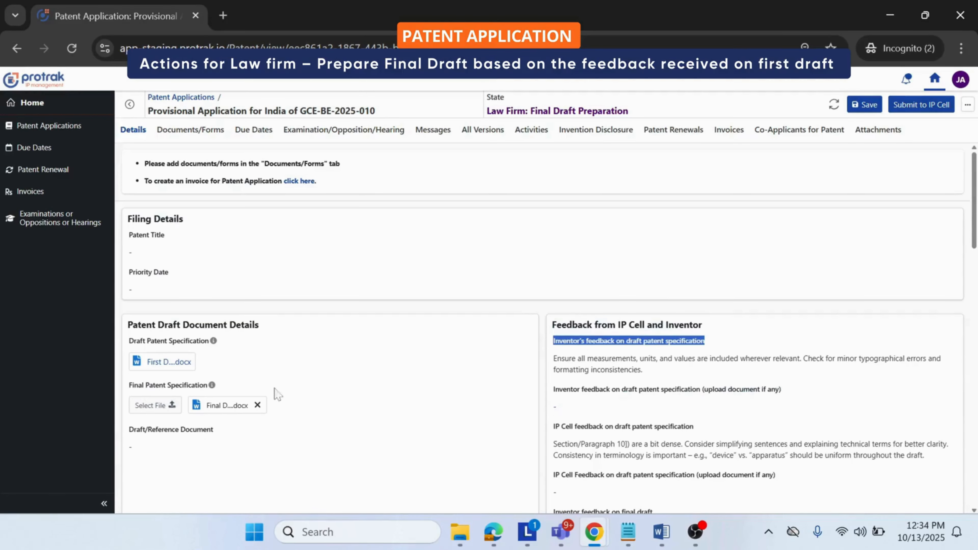
triple_click(168, 386)
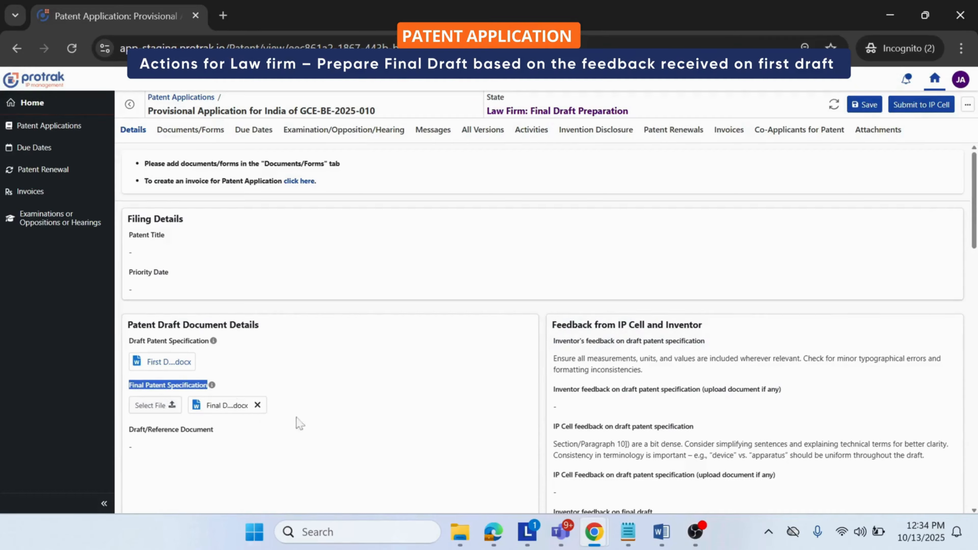
Step: Submit the application with its final patent specification to the IP Cell
click(936, 112)
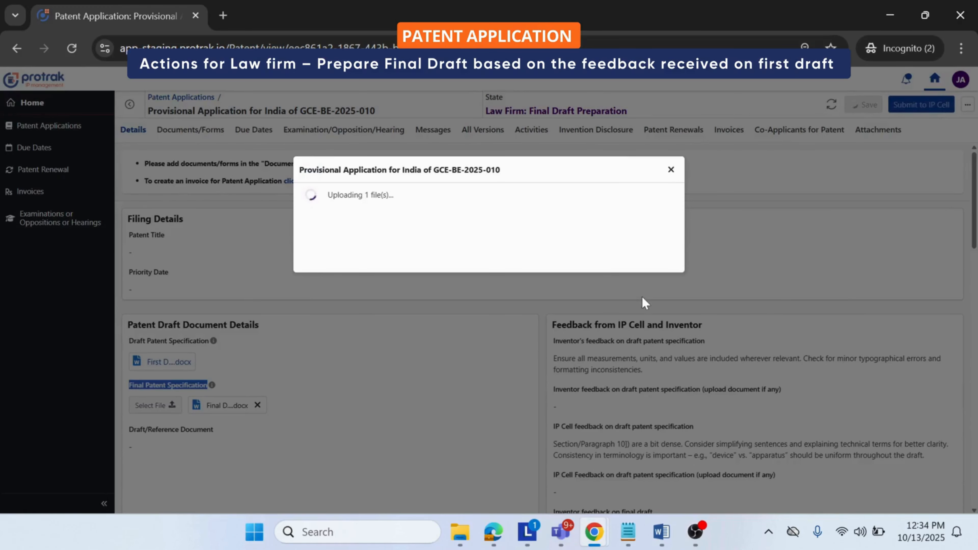
click(662, 343)
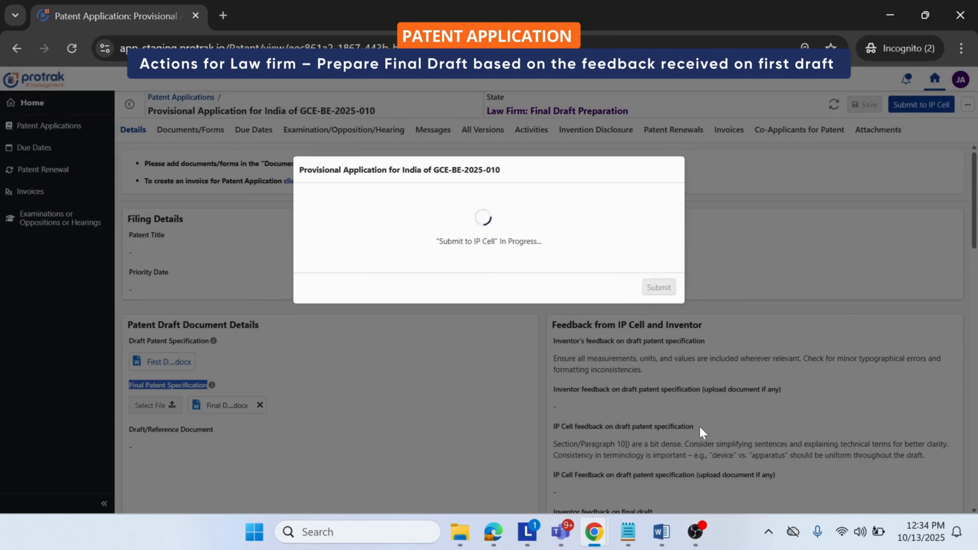
click(666, 288)
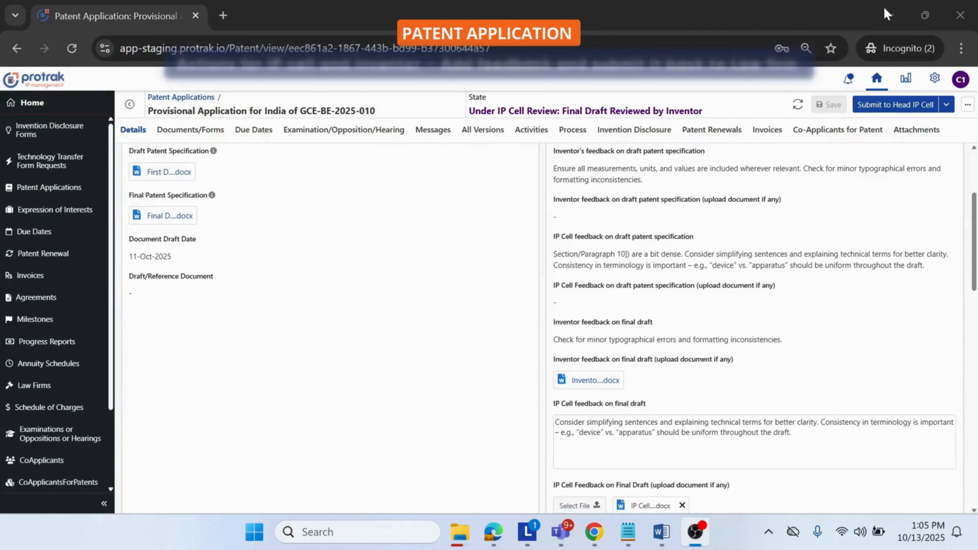
Step: Review the IP Cell's and the inventor's feedback on the final draft
text(Consider simplifying sentences and explaining technical terms for better clarity. Consistency in terminology is important – e.g., "device" vs. "apparatus" should be uniform throughout the draft.)
click(511, 412)
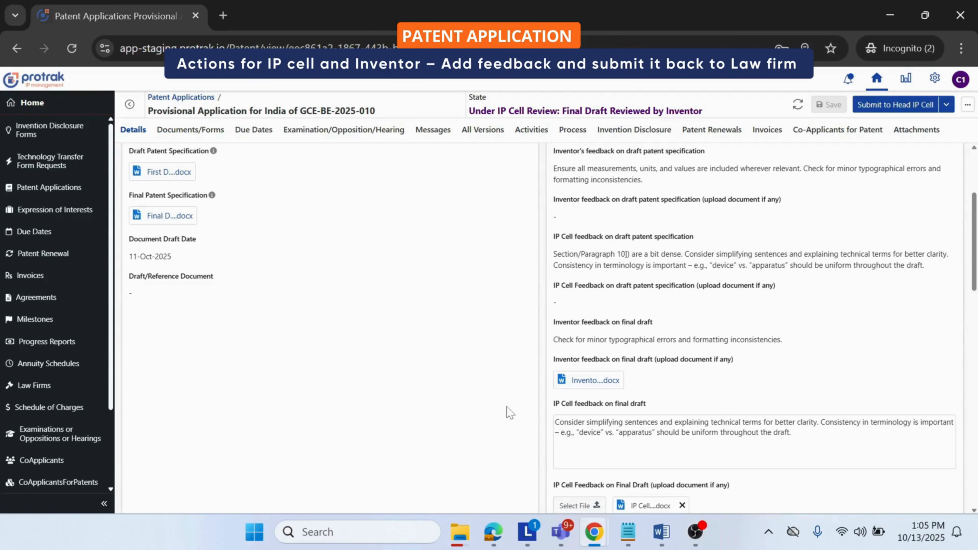
triple_click(599, 403)
click(606, 422)
key(ctrl+a)
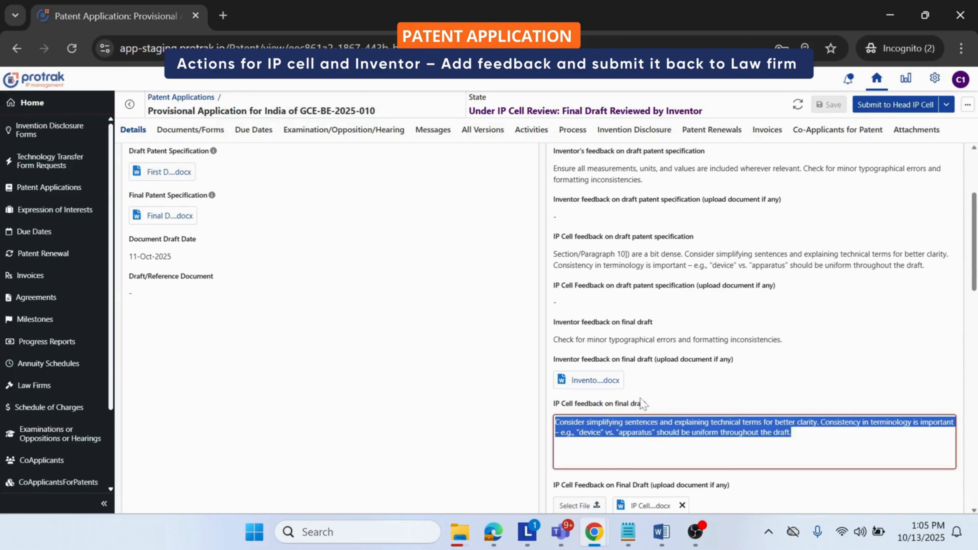
triple_click(608, 323)
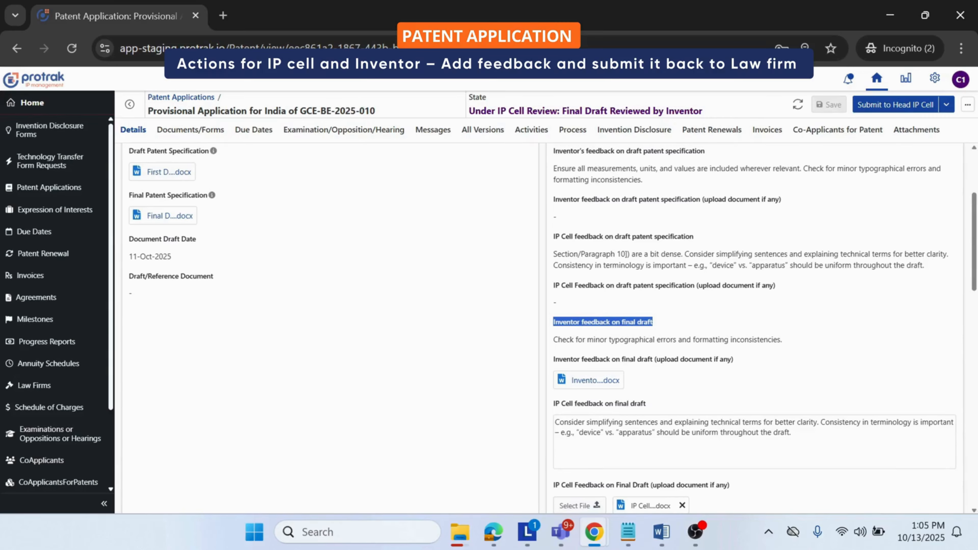
triple_click(616, 340)
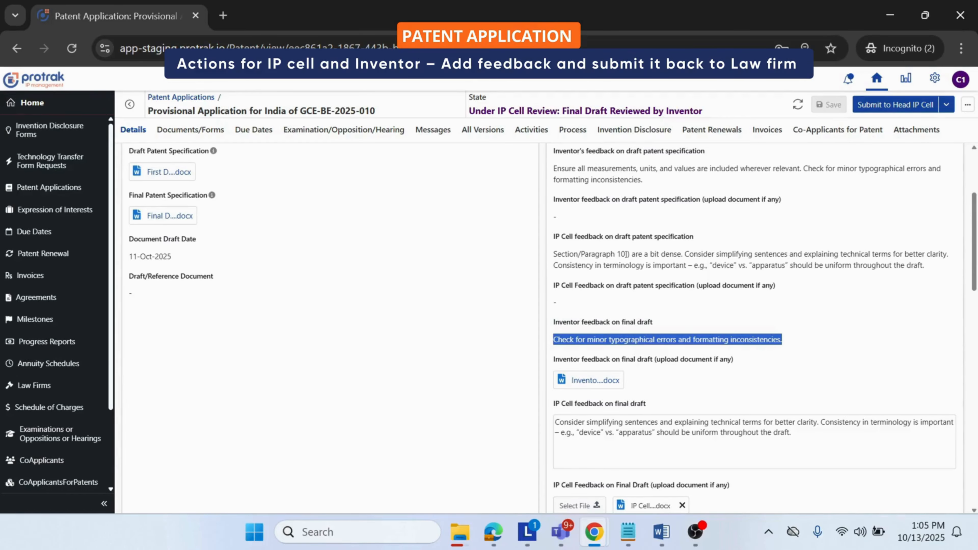
Step: Submit the application with the final draft feedback back to the attorney
click(947, 104)
click(898, 118)
click(655, 302)
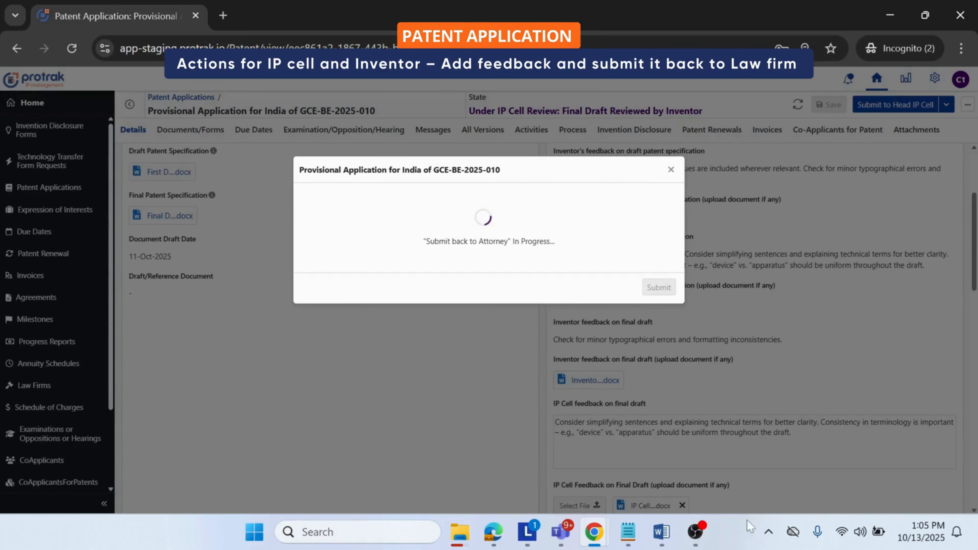
click(665, 287)
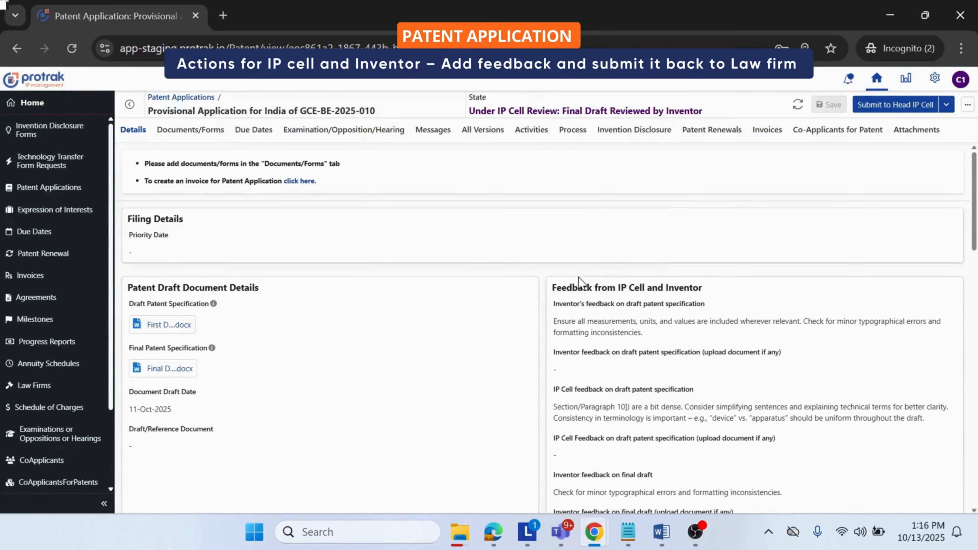
Step: Examine the application's version history, comparing the versions saved at the Law Firm: Final Draft Preparation step
triple_click(178, 342)
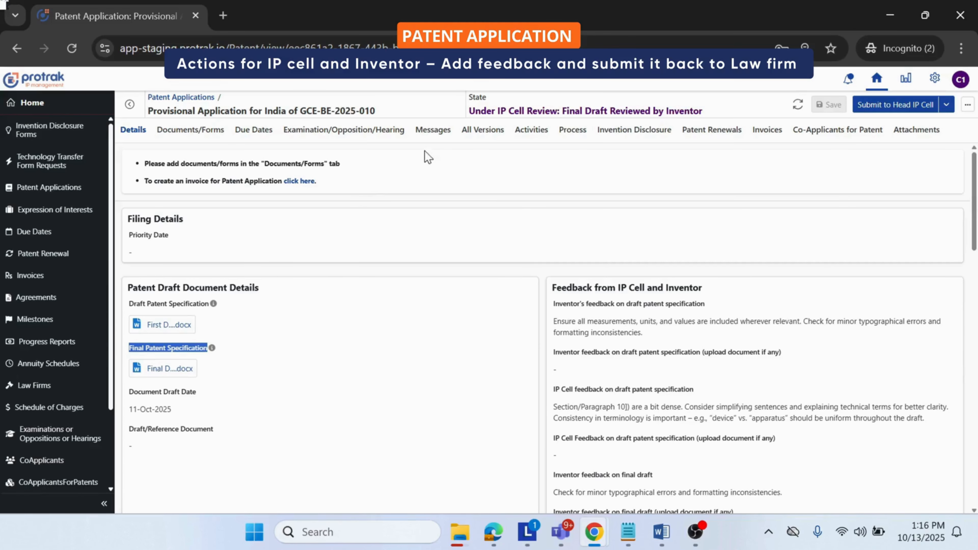
click(481, 135)
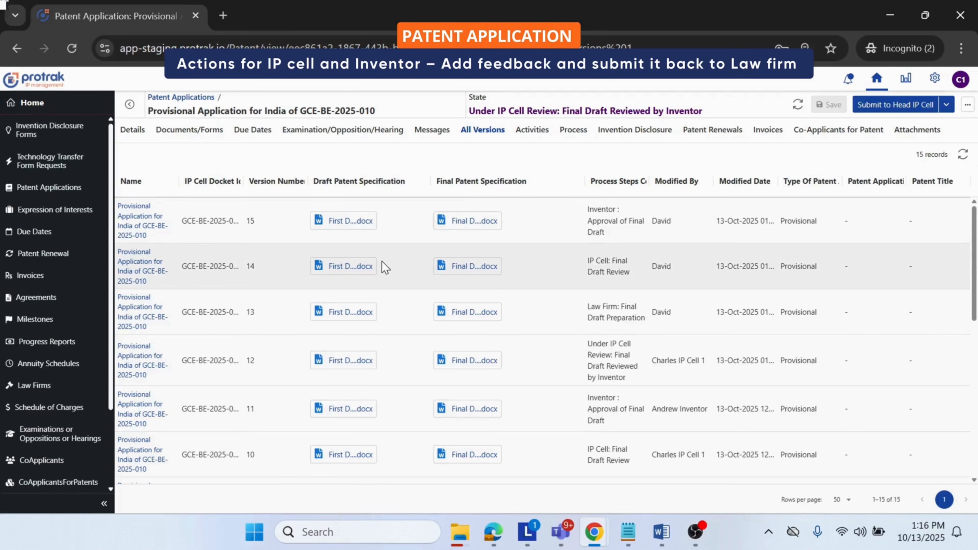
scroll(425, 309, down, 4)
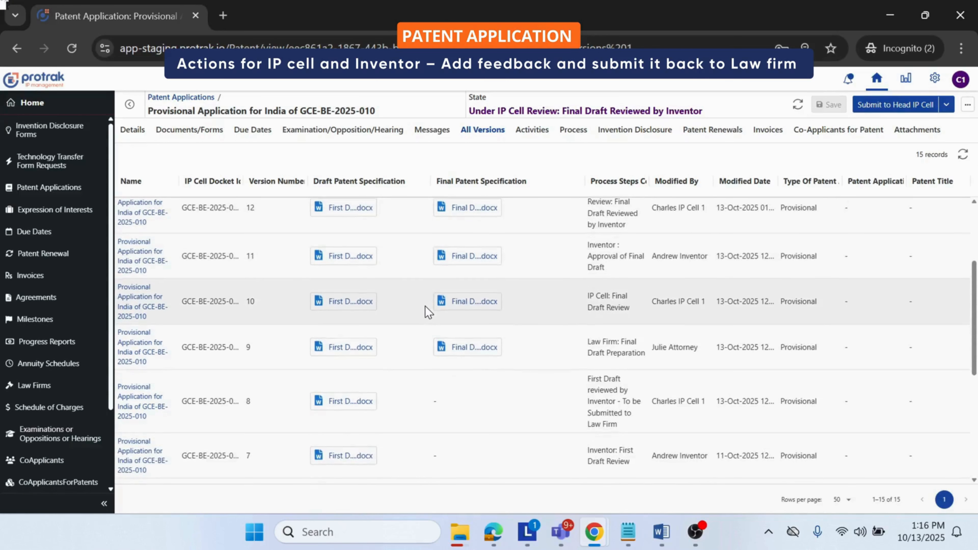
triple_click(608, 351)
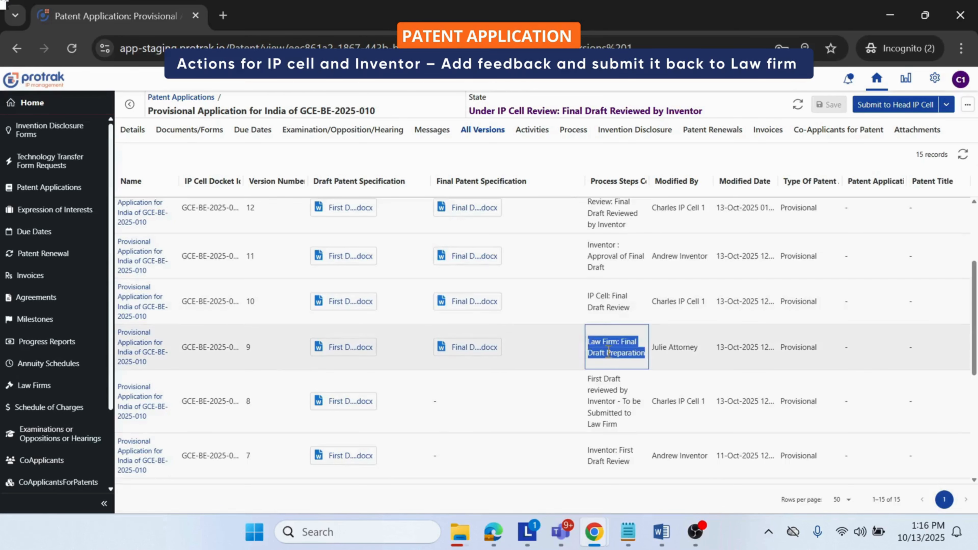
double_click(255, 349)
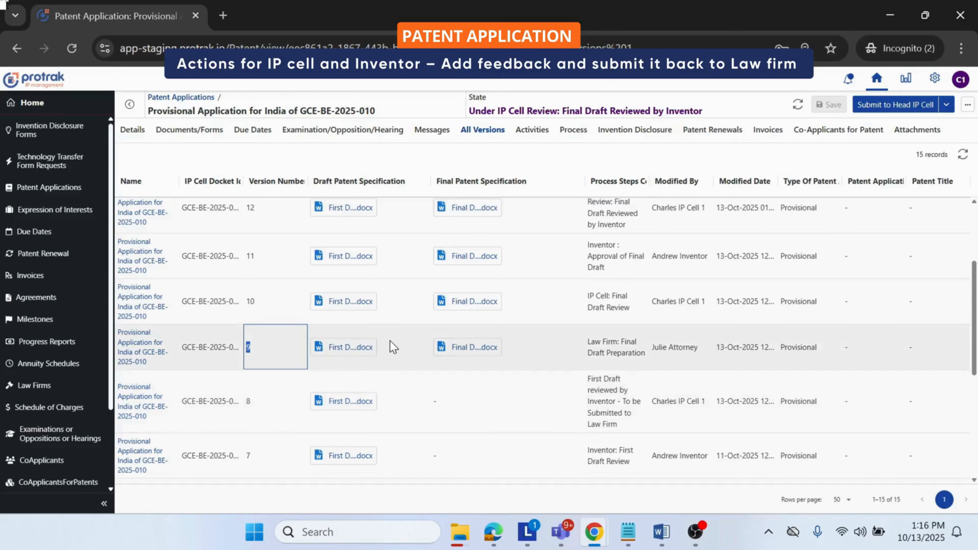
scroll(387, 343, up, 4)
click(611, 308)
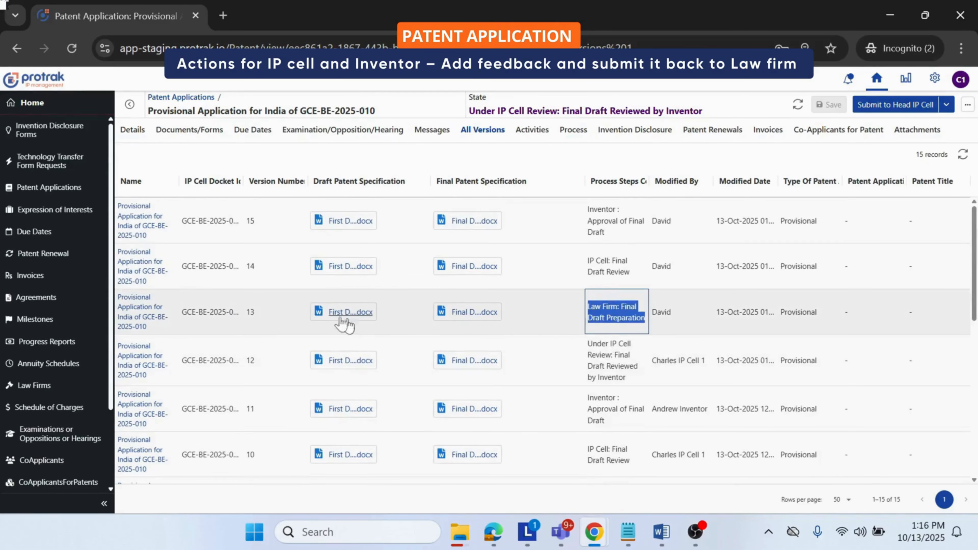
click(250, 312)
double_click(249, 311)
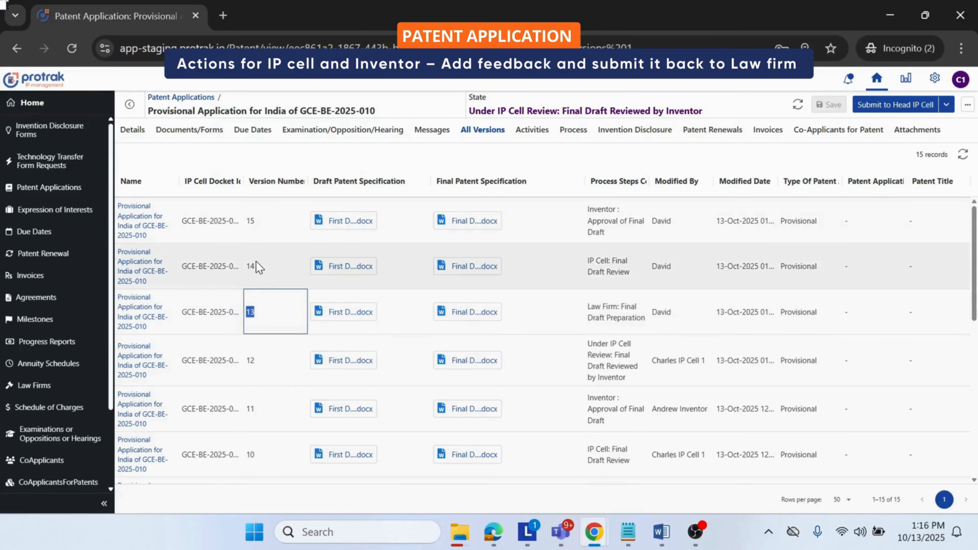
click(697, 533)
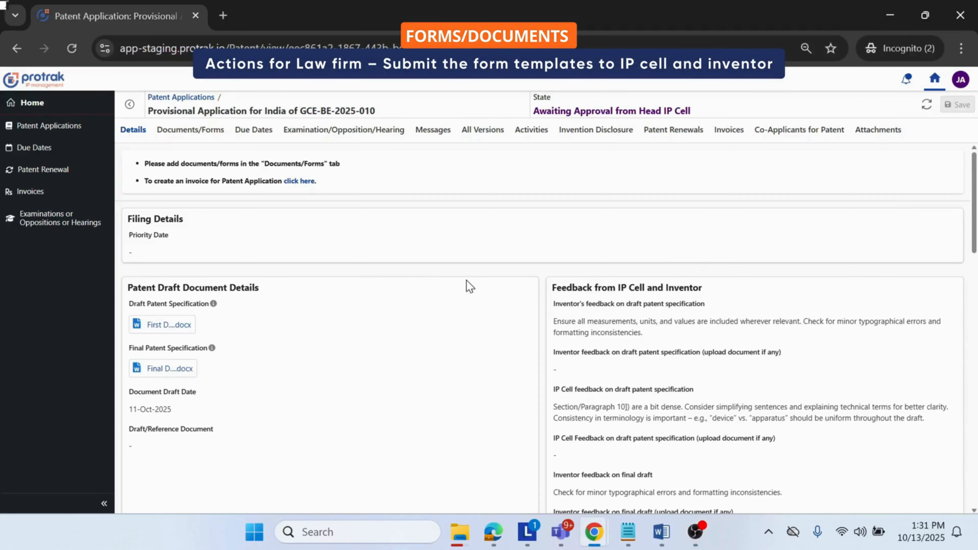
Step: Add a form of type Form 1 to the application's documents, with Form 1.pdf attached
click(199, 135)
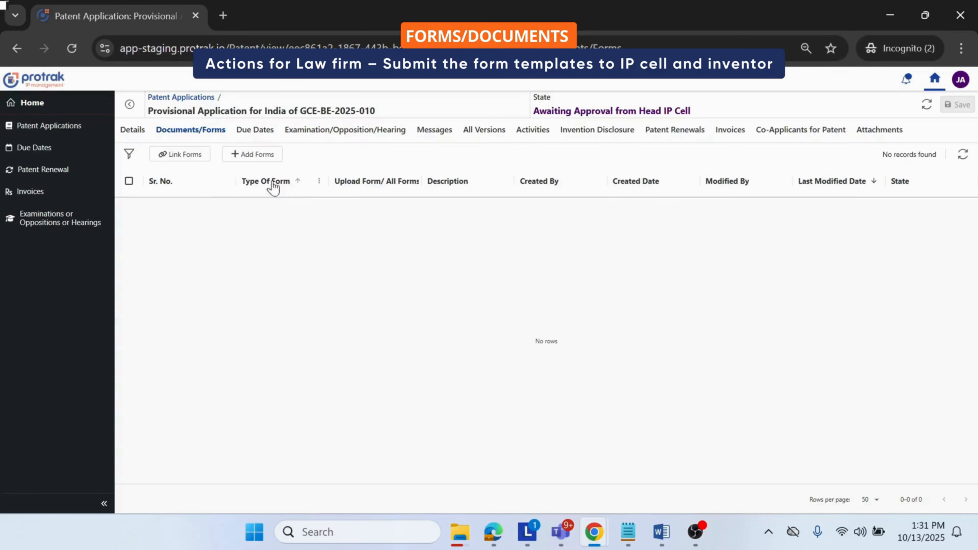
click(254, 154)
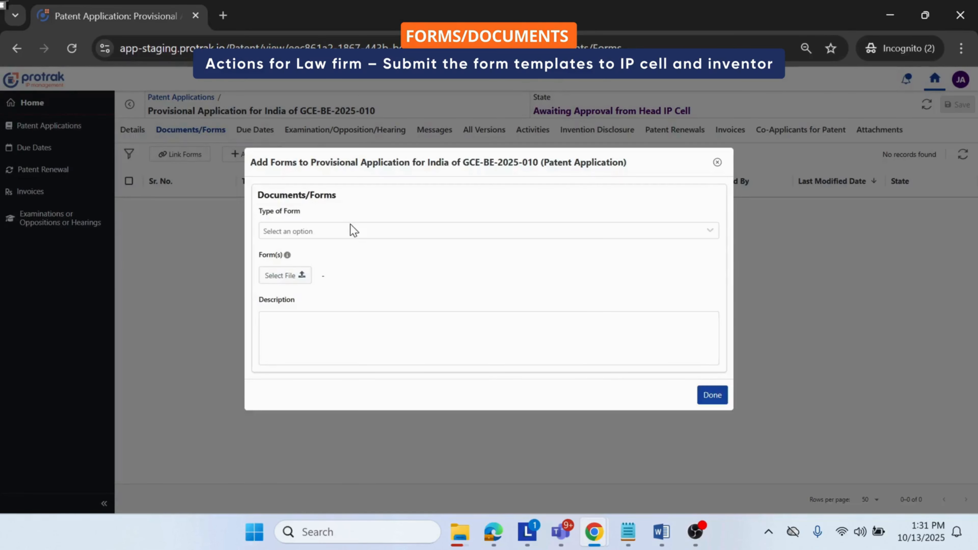
click(349, 229)
click(316, 256)
click(283, 274)
click(283, 275)
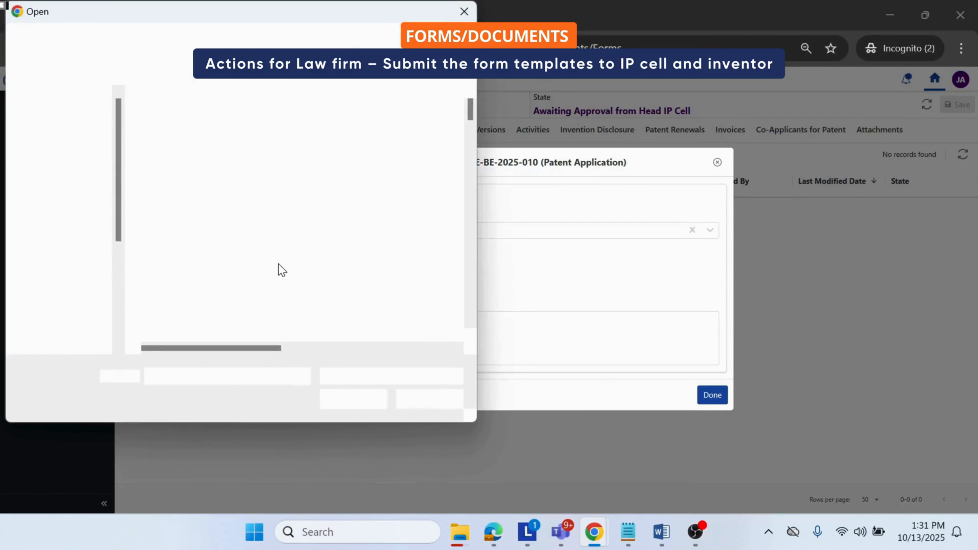
scroll(280, 268, down, 10)
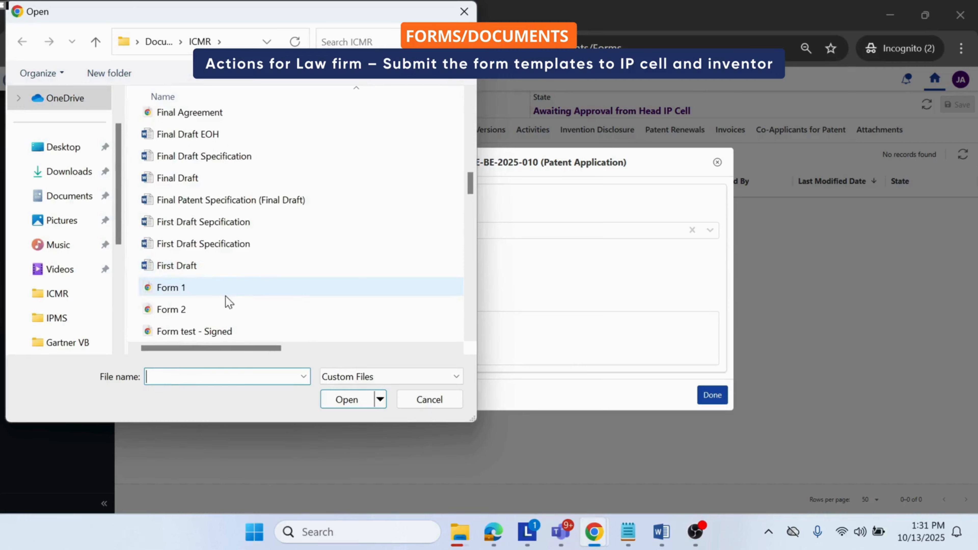
click(226, 295)
click(346, 400)
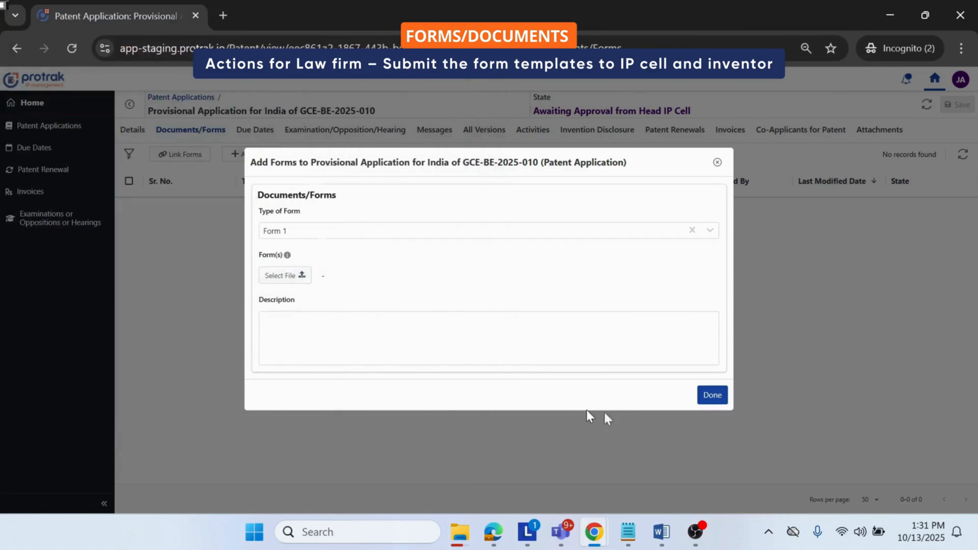
click(712, 396)
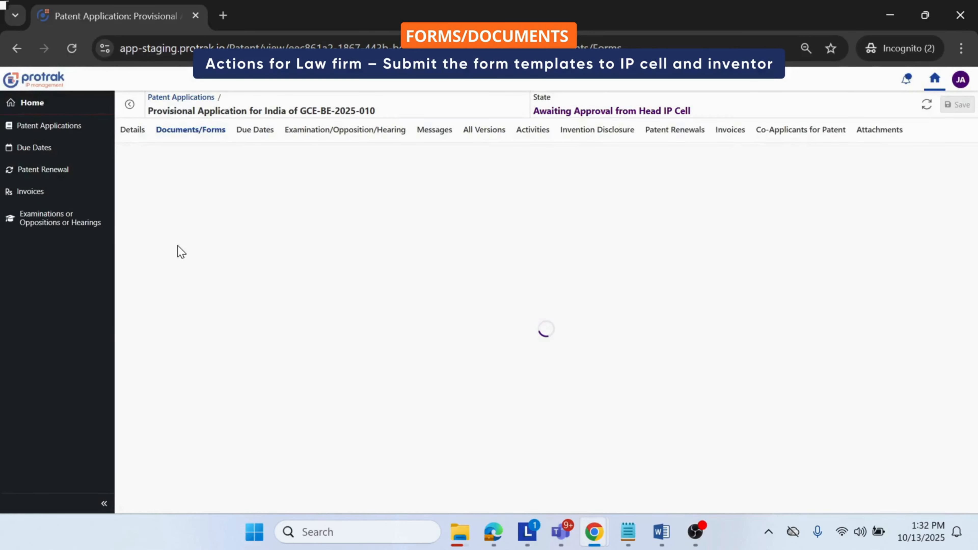
Step: Open the newly added Form 1 record and submit it to the ITR Unit
click(150, 212)
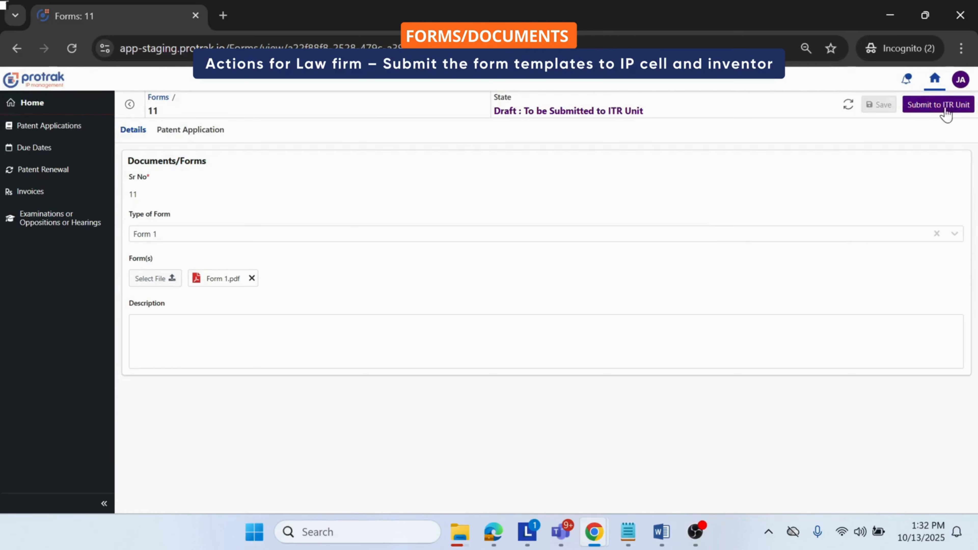
click(939, 109)
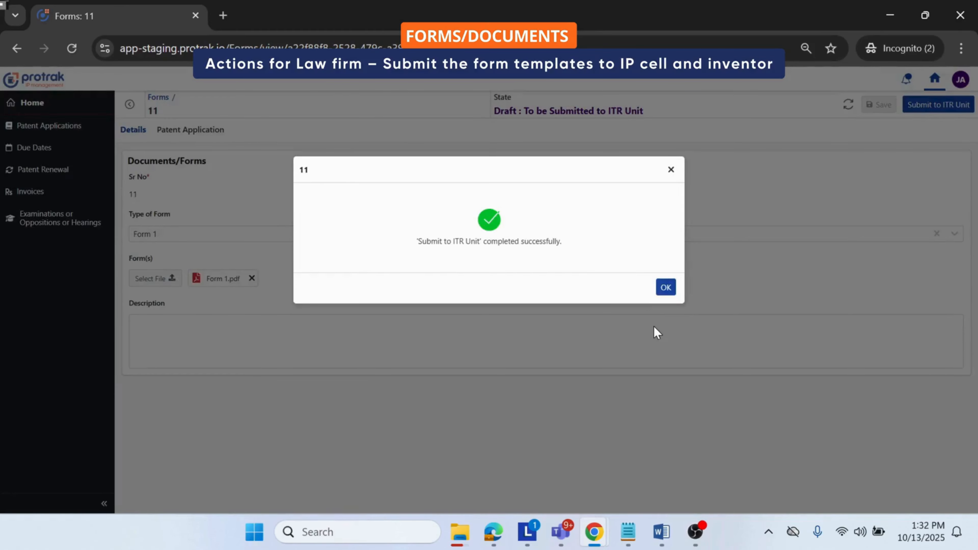
click(662, 287)
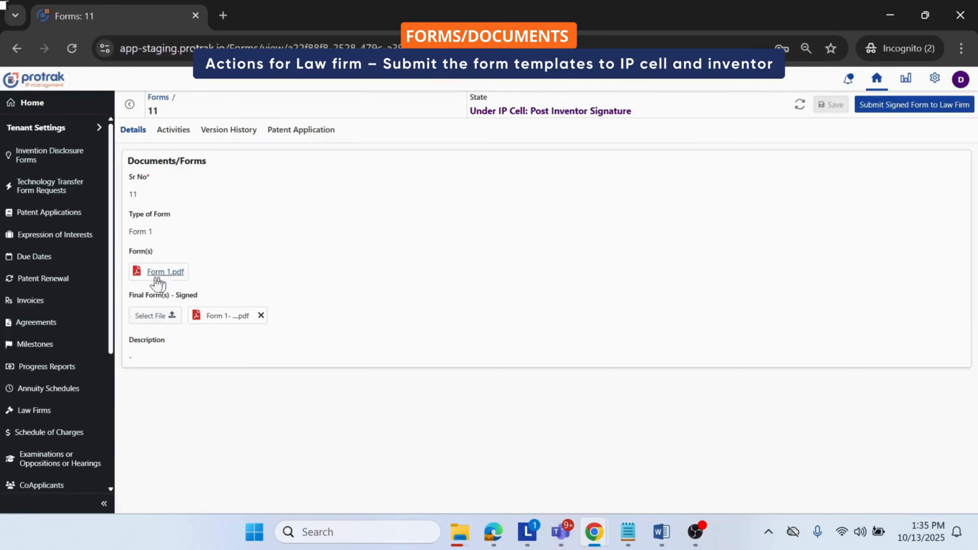
Step: Submit the signed Form 1 record to the law firm and notify that it has been submitted to the PO
triple_click(173, 297)
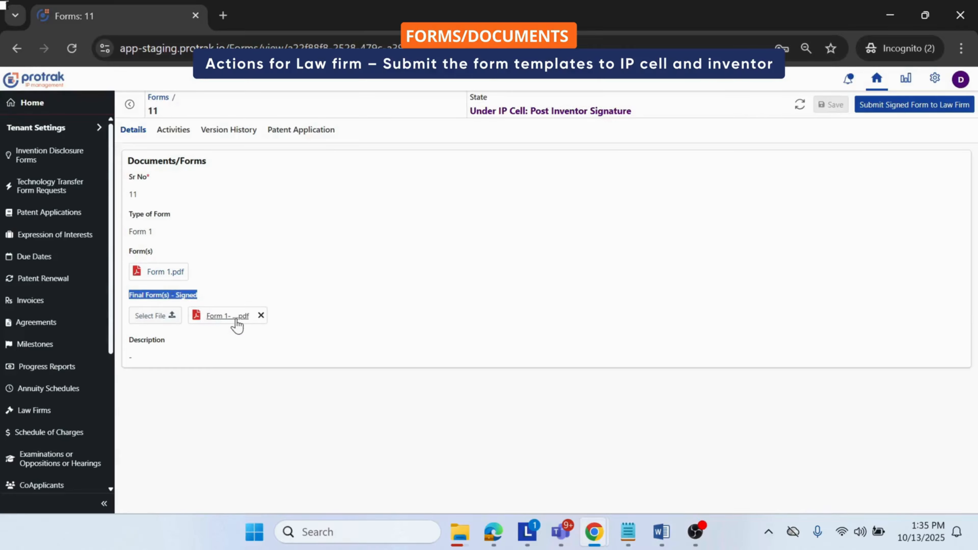
click(886, 112)
triple_click(408, 193)
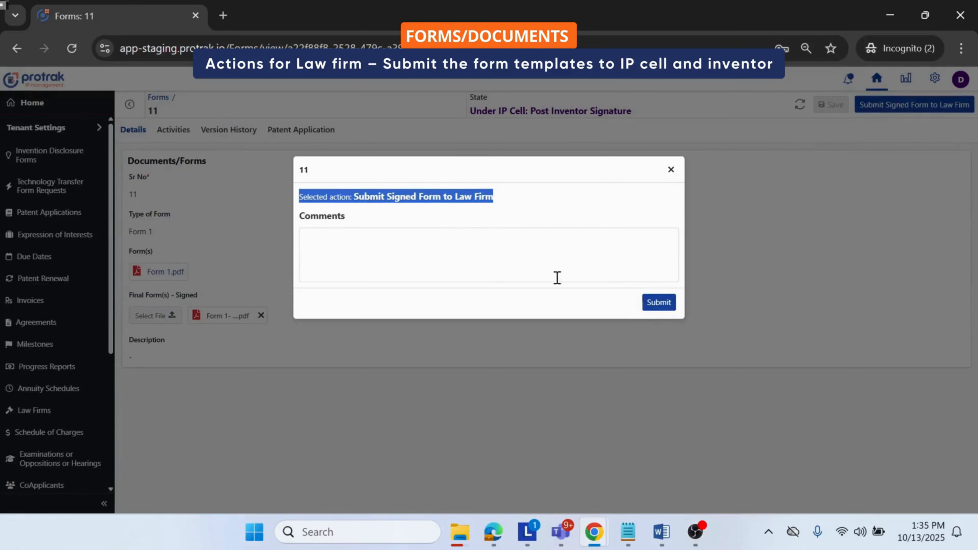
click(657, 302)
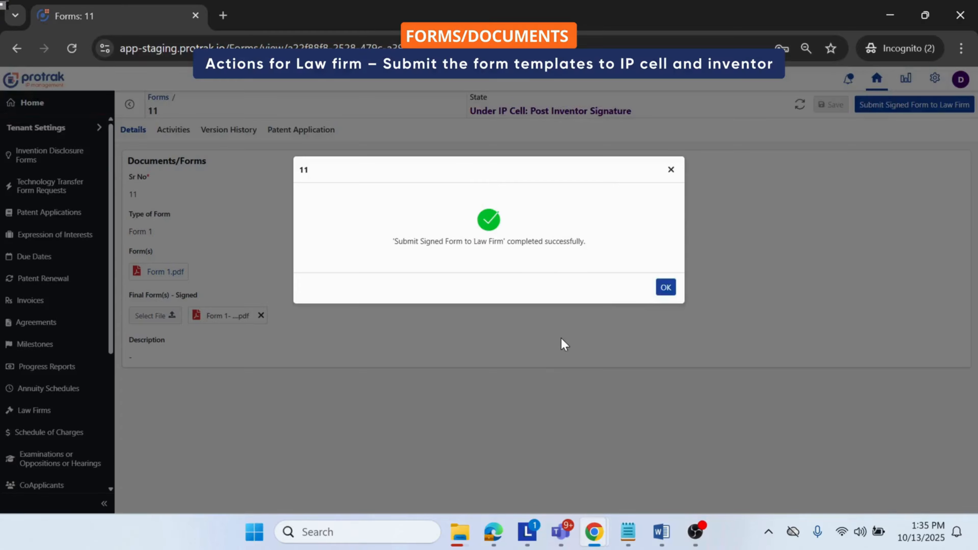
click(666, 287)
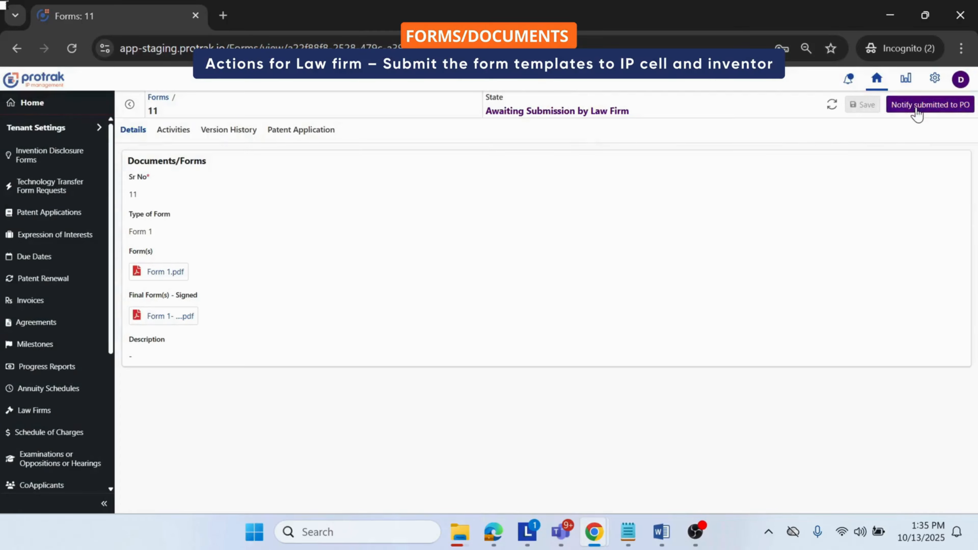
click(915, 112)
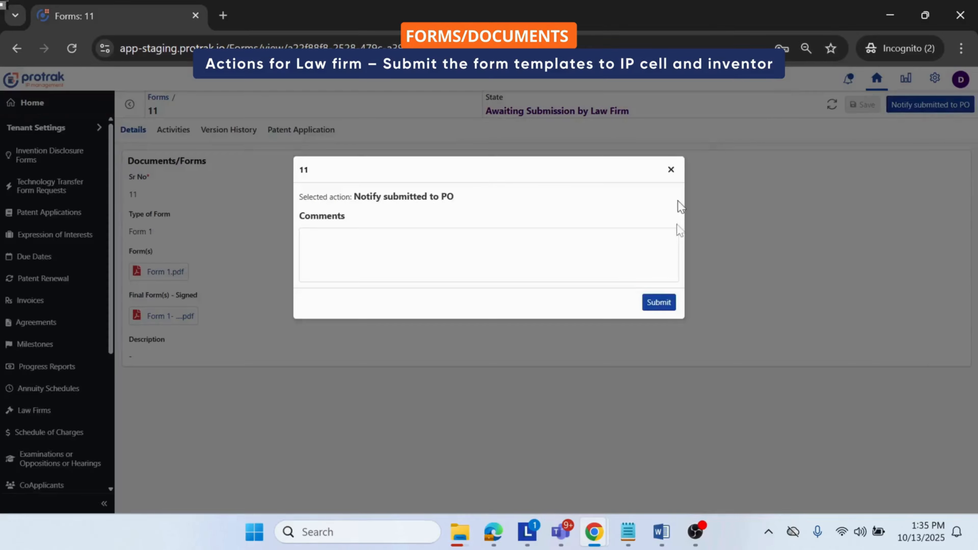
click(658, 308)
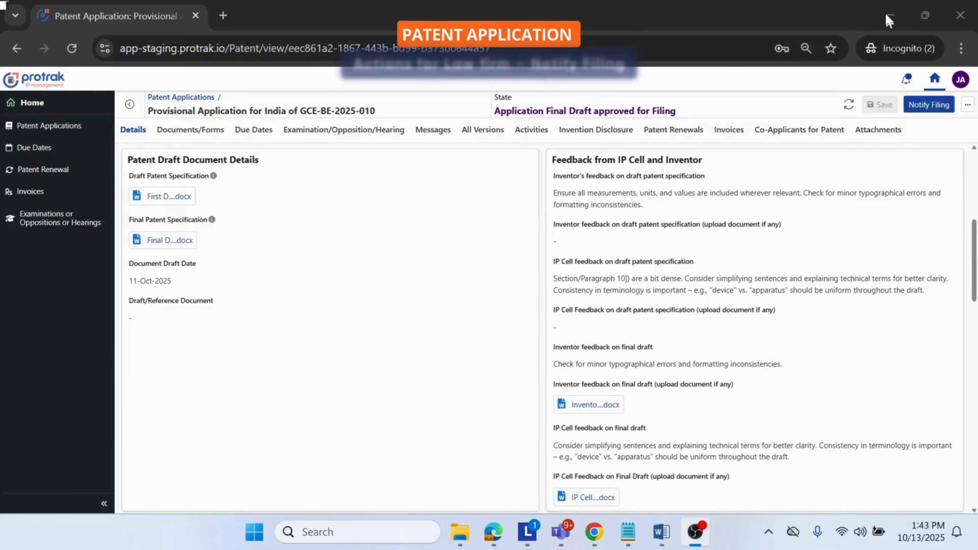
Step: Check the final patent specification, filing date and priority date of the provisional application for India, and submit the Notify Filing action
click(160, 223)
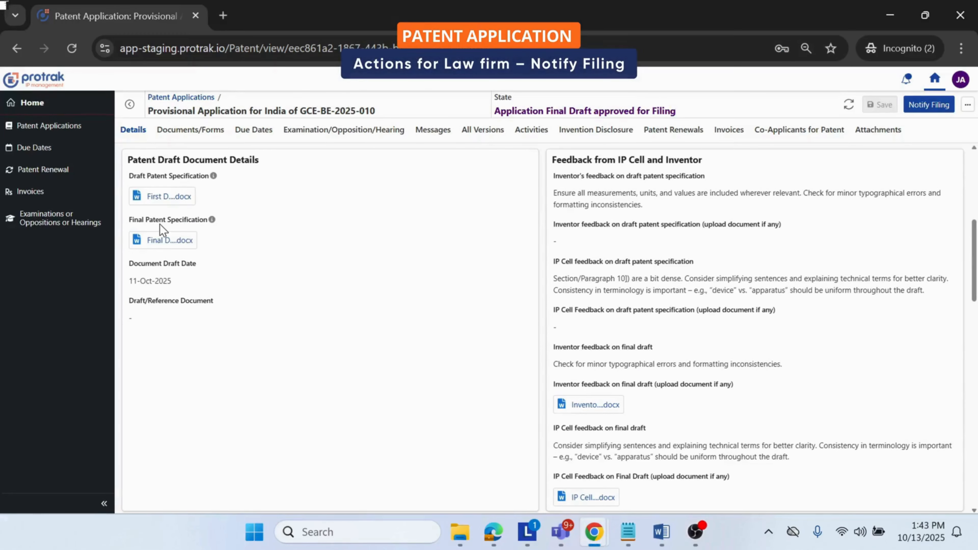
triple_click(159, 224)
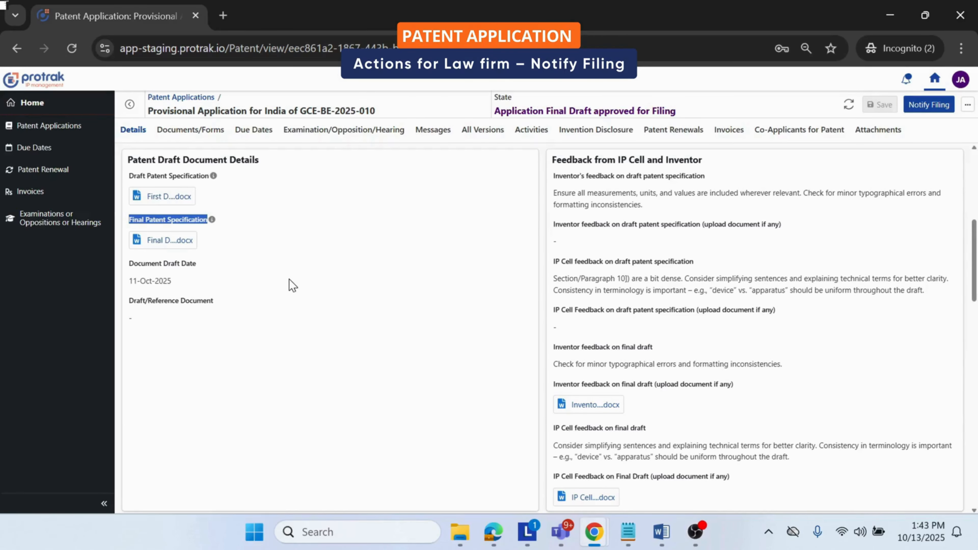
scroll(287, 309, up, 8)
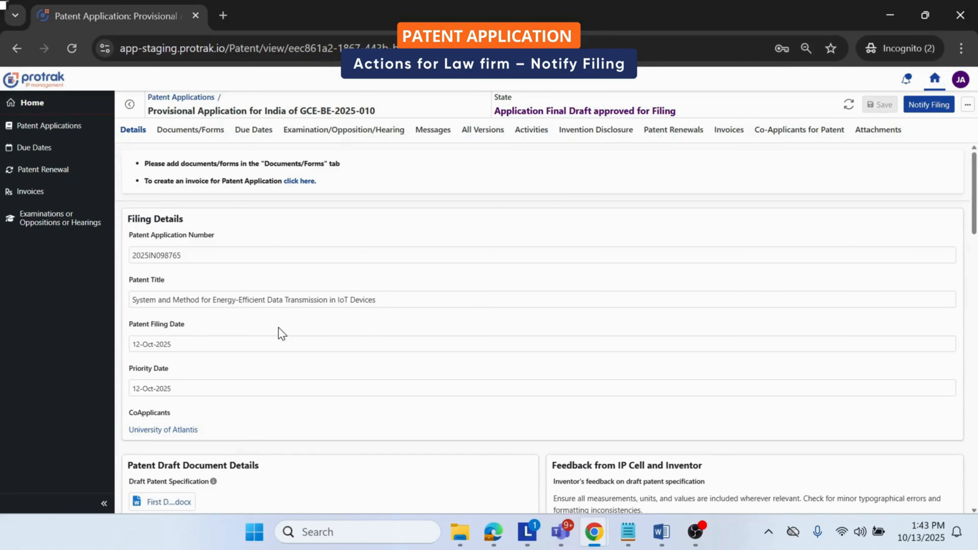
scroll(281, 333, down, 2)
triple_click(151, 248)
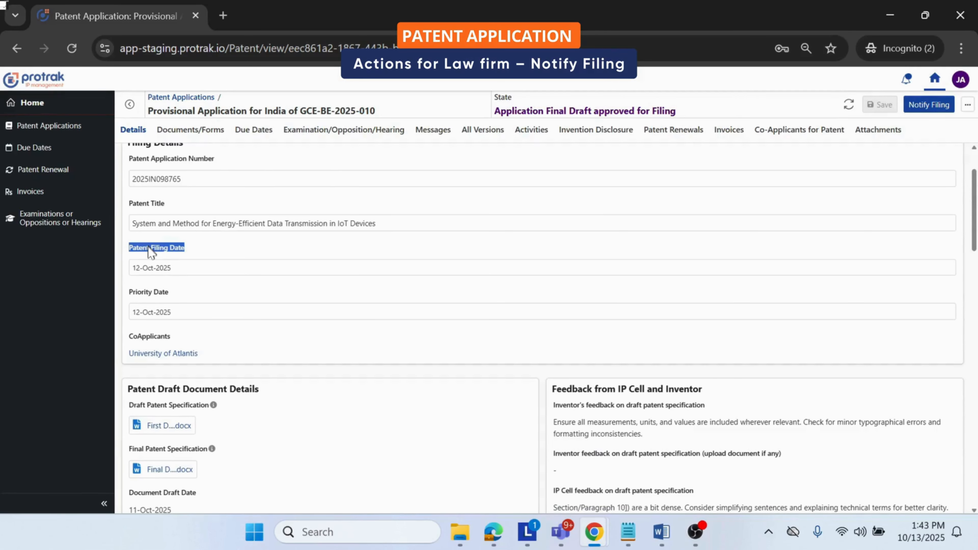
triple_click(149, 291)
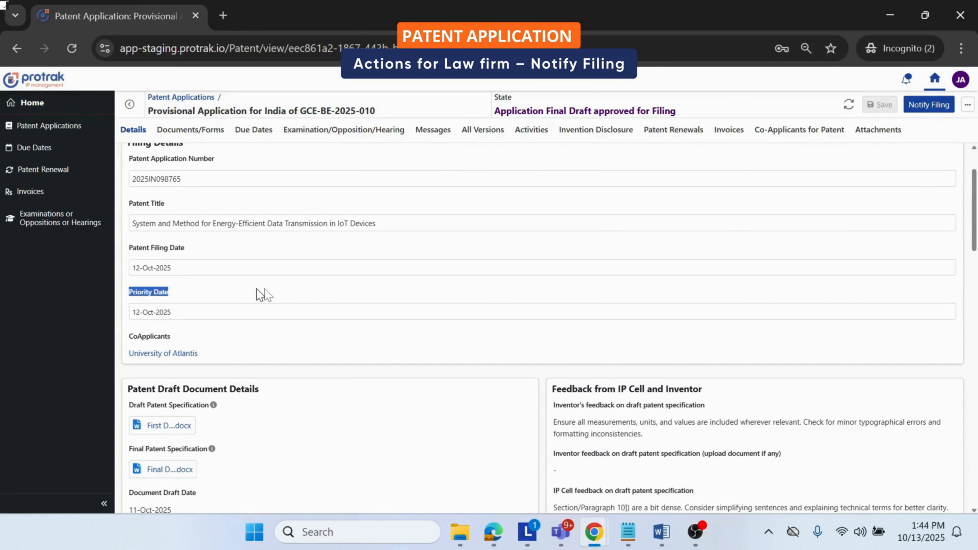
click(929, 105)
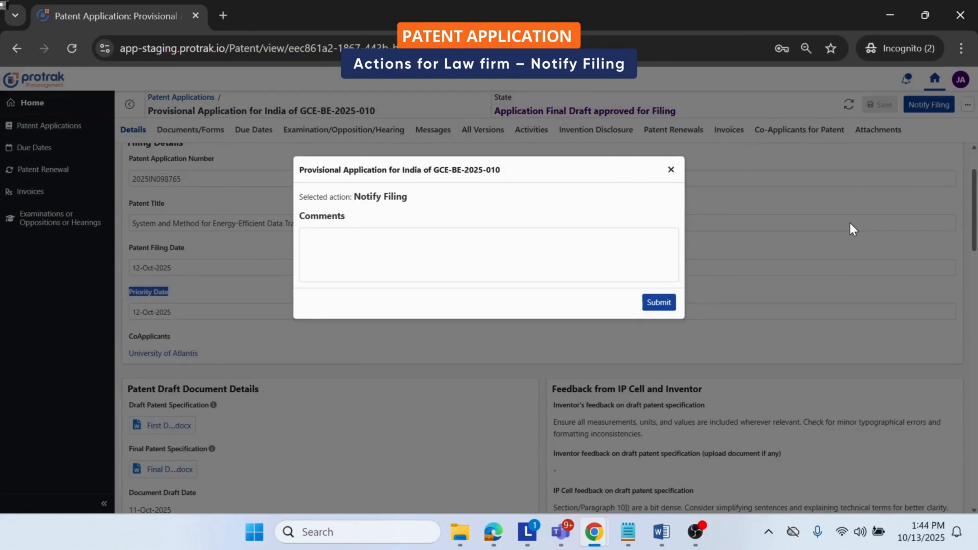
click(659, 303)
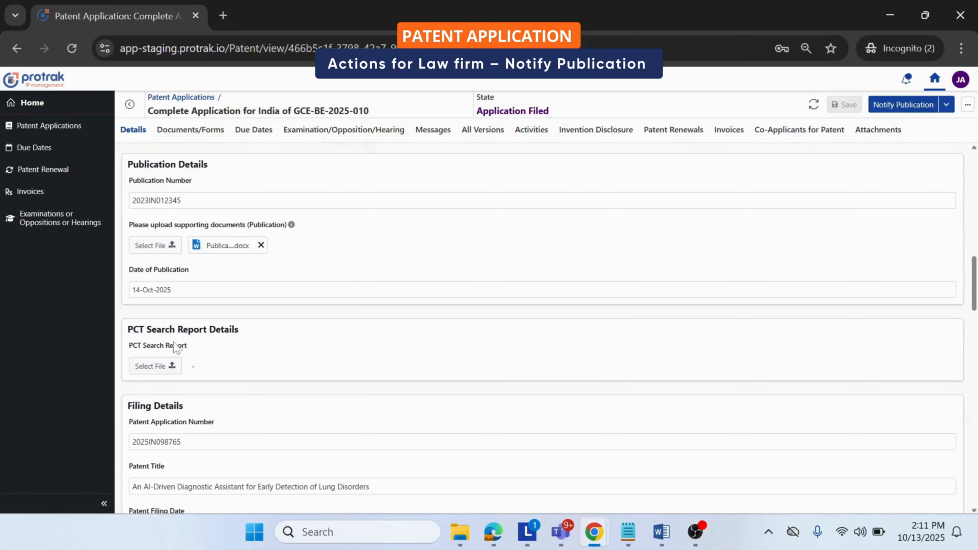
Step: Check the publication number, supporting document and publication date of the complete application for India, and submit the Notify Publication action
triple_click(169, 181)
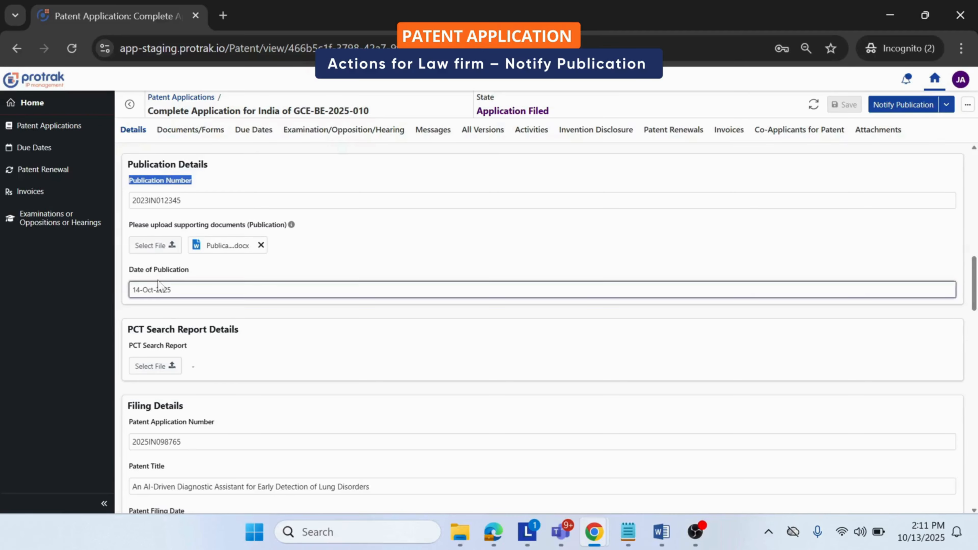
triple_click(178, 271)
triple_click(186, 225)
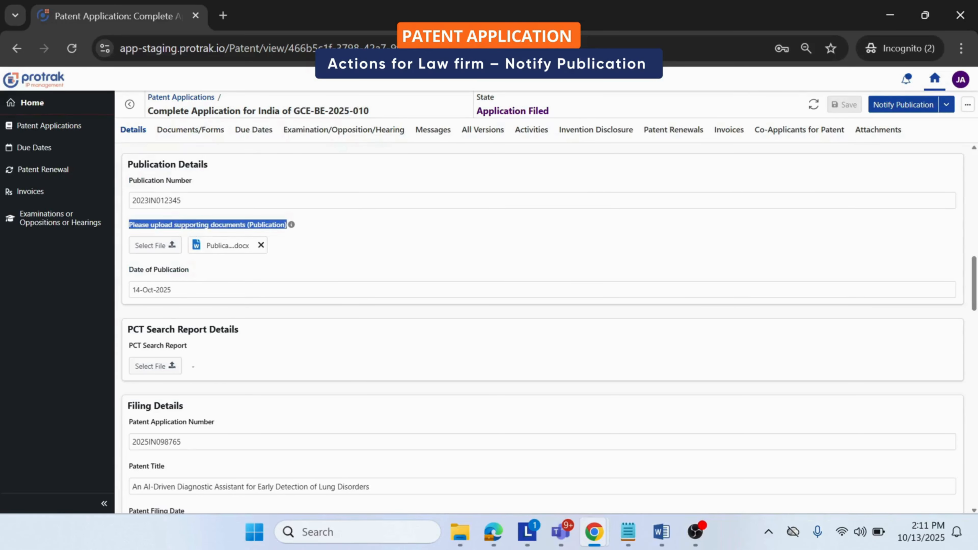
triple_click(181, 181)
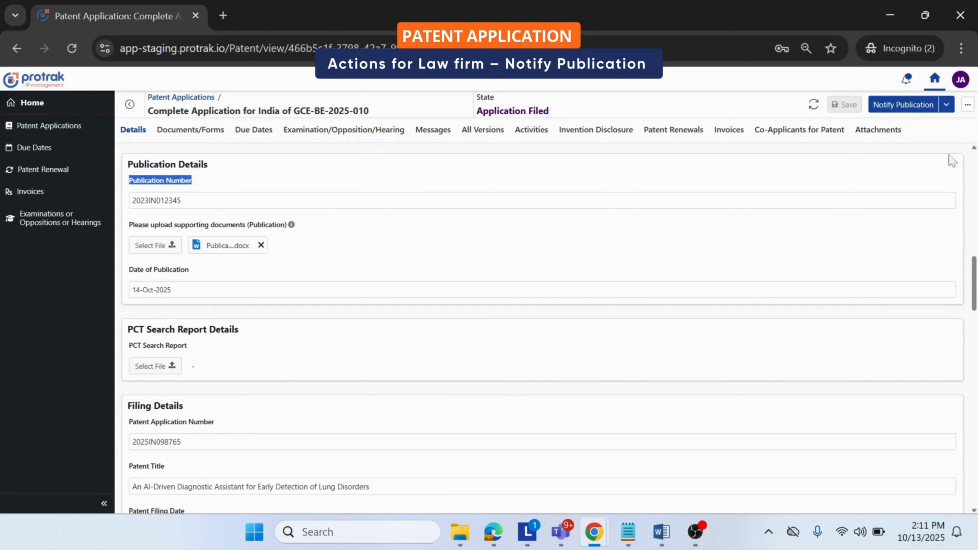
click(886, 108)
click(658, 289)
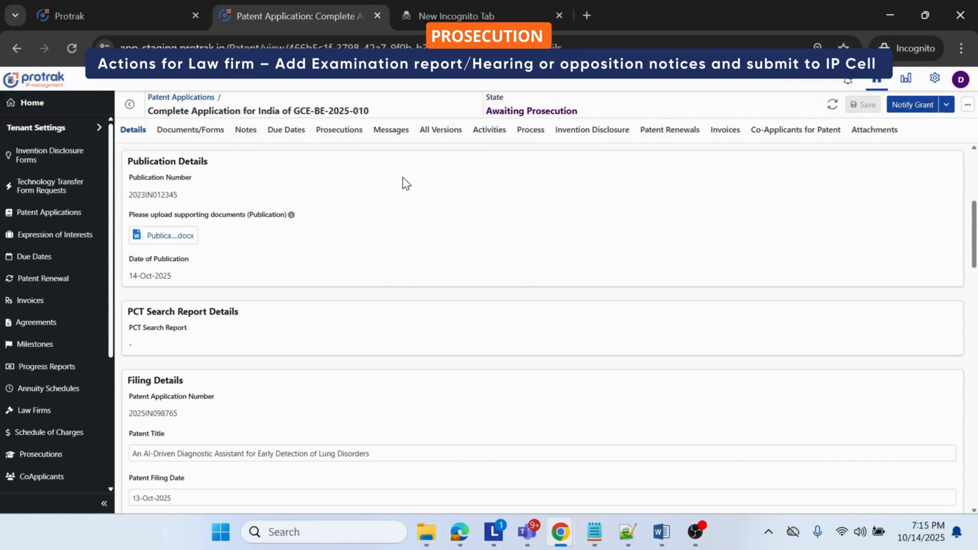
Step: Add a First Examination prosecution to the complete application, with the FER document attached, report received 12-Oct-2025 and response due 13-Nov-2025
triple_click(228, 111)
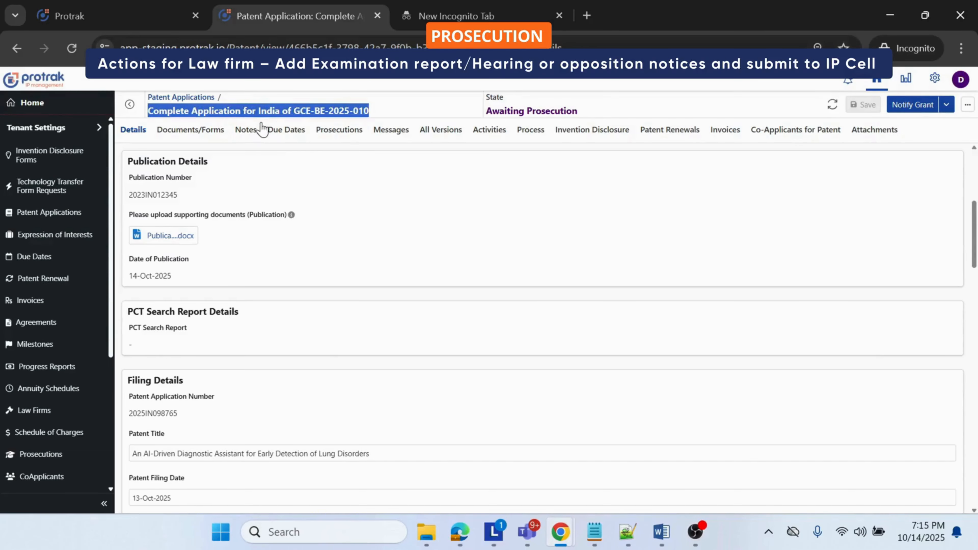
click(327, 130)
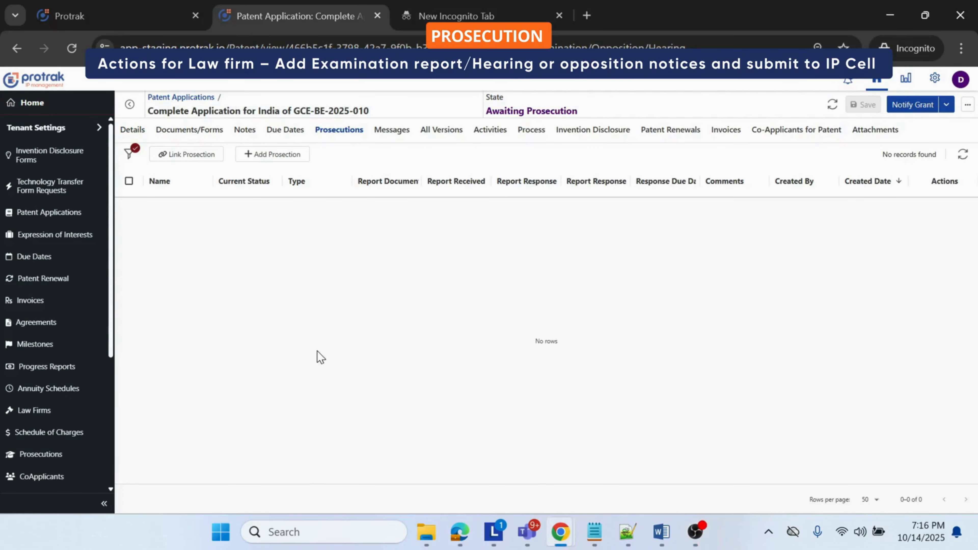
click(273, 154)
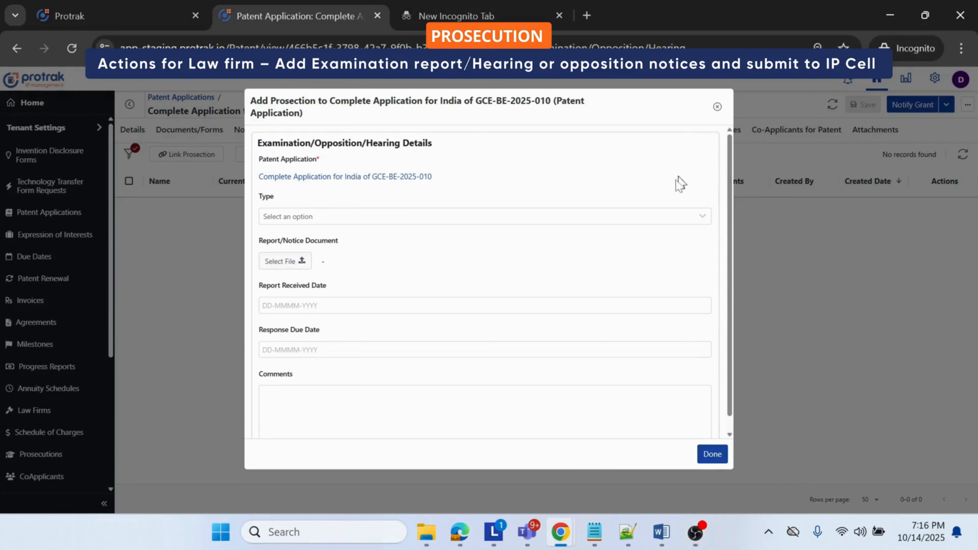
click(361, 222)
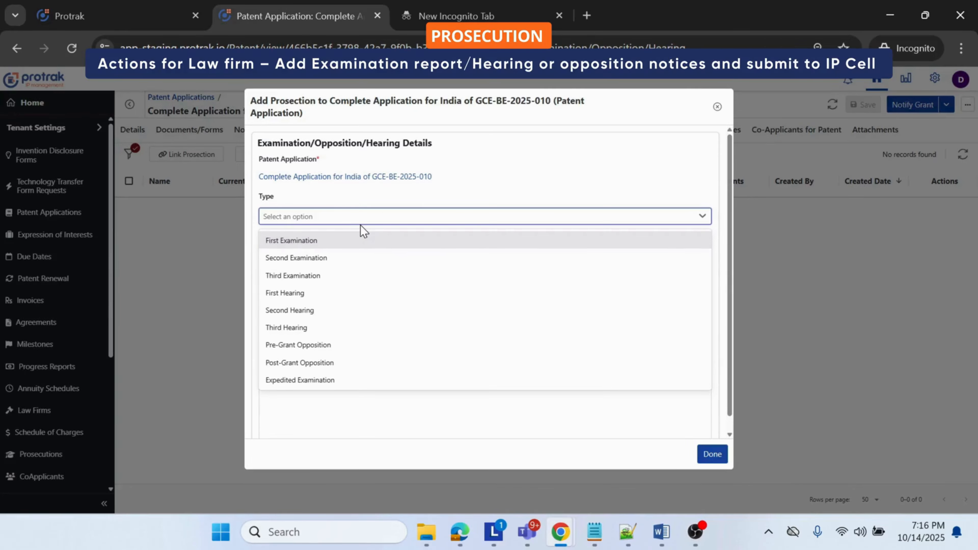
click(359, 243)
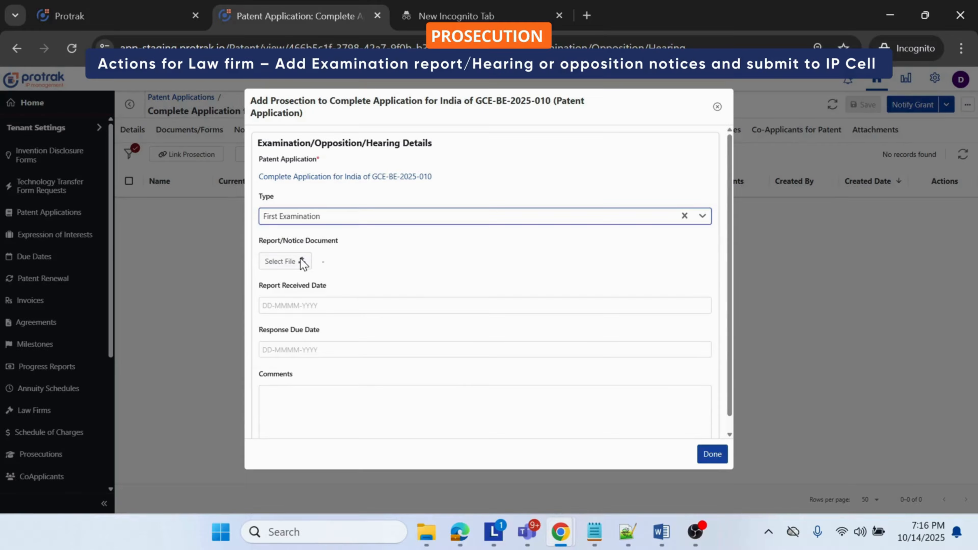
click(695, 530)
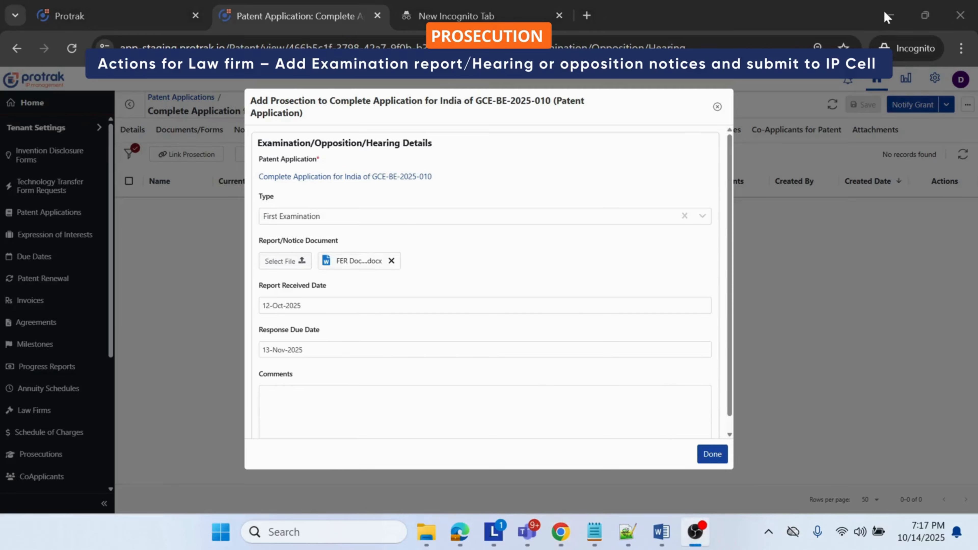
click(888, 17)
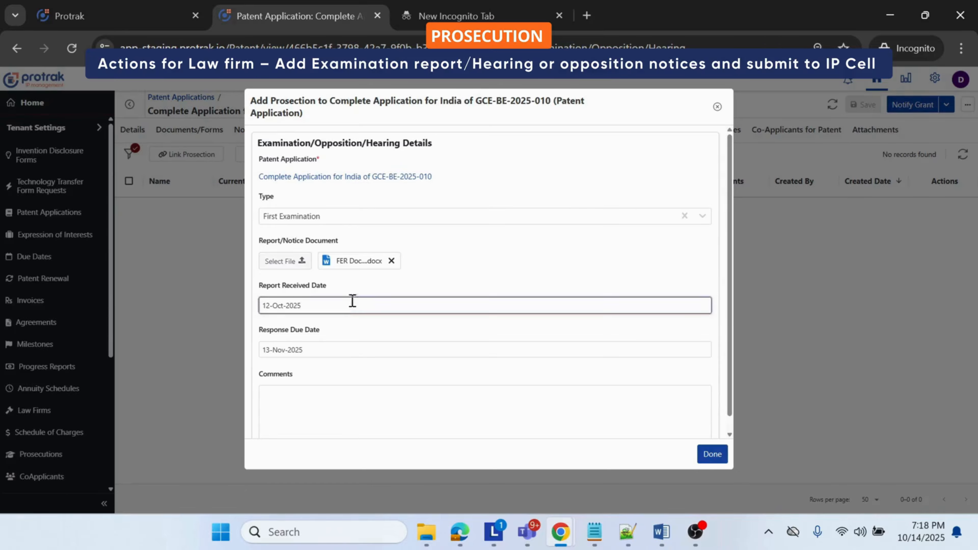
click(713, 453)
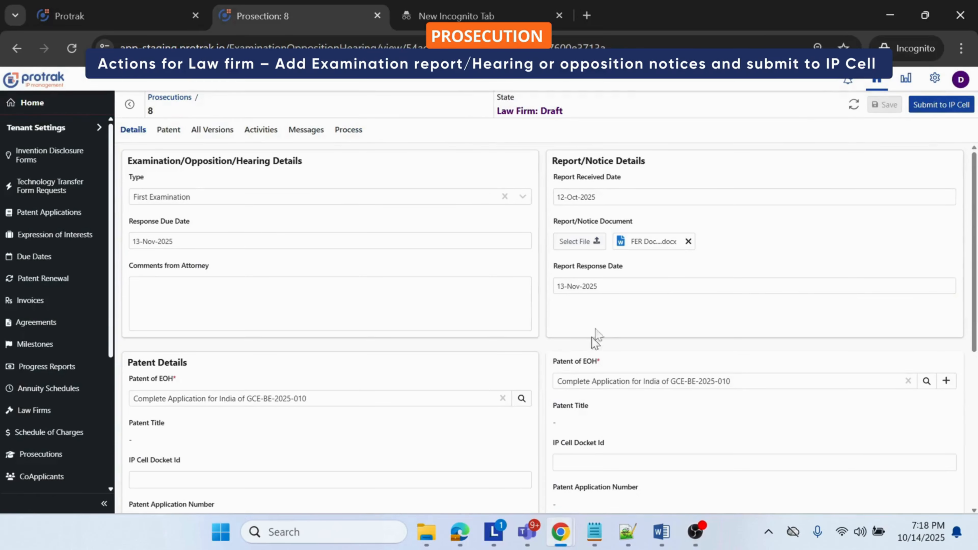
Step: Submit the newly added prosecution to the IP Cell, and on prosecution 7 request the attorney to file the response
click(926, 115)
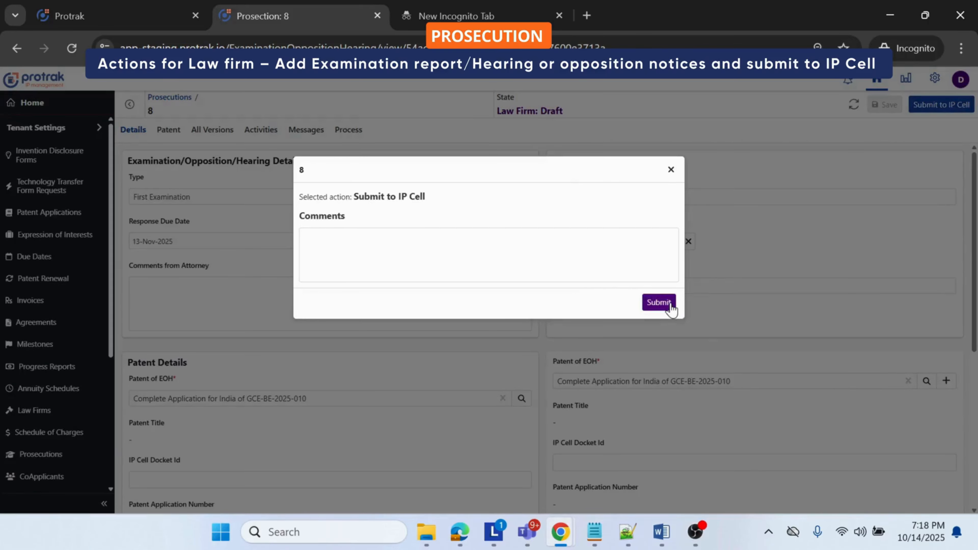
click(670, 303)
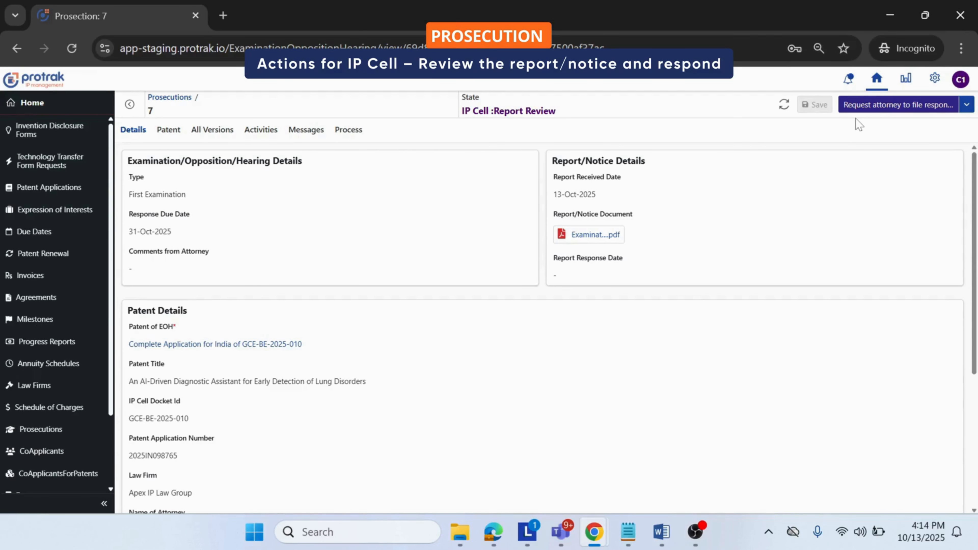
click(856, 110)
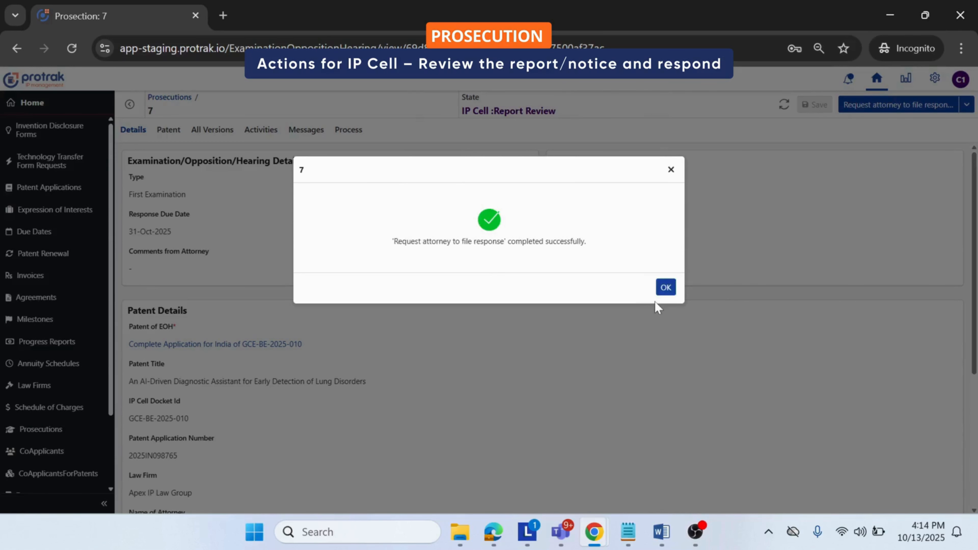
click(665, 287)
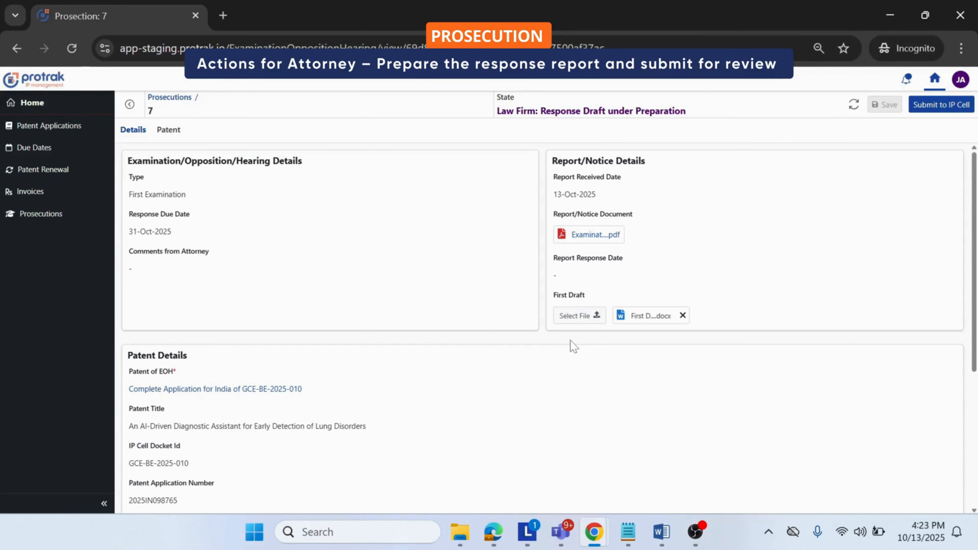
Step: Examine the first draft and process of prosecution 7, and the linked complete application's prosecutions and granted patent details
triple_click(557, 295)
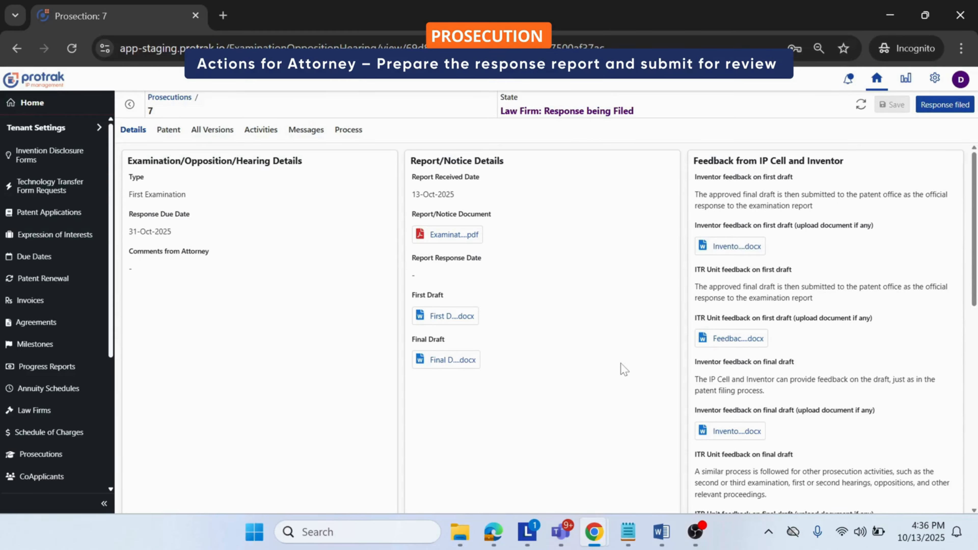
click(349, 130)
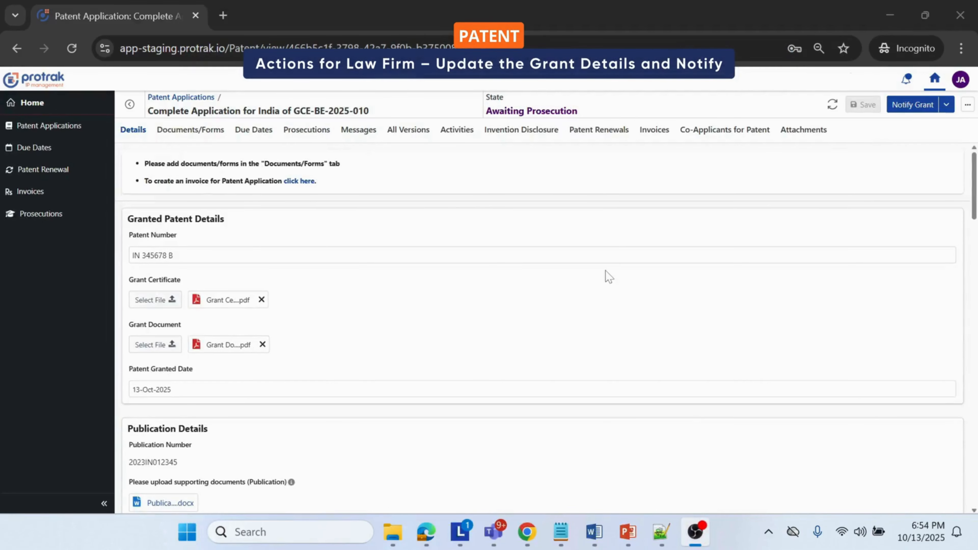
click(417, 299)
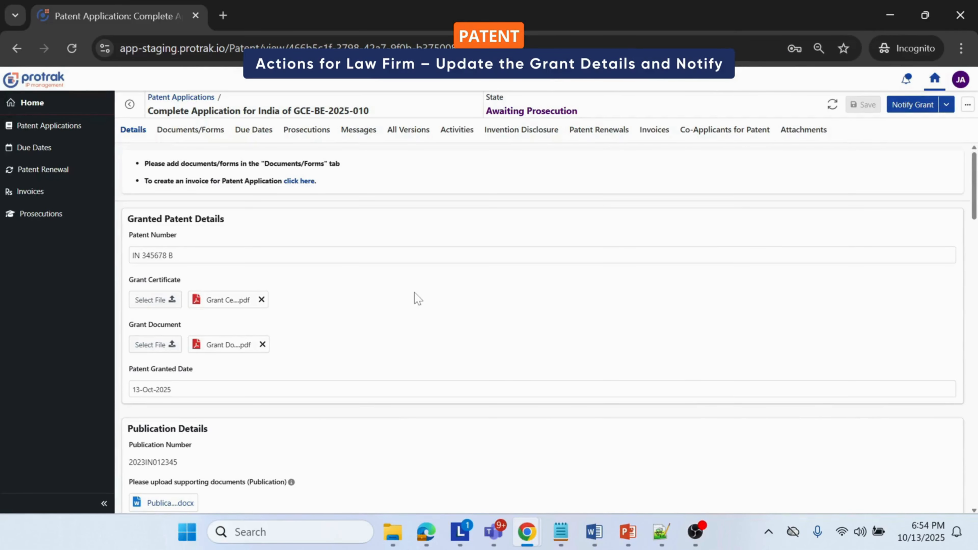
click(306, 130)
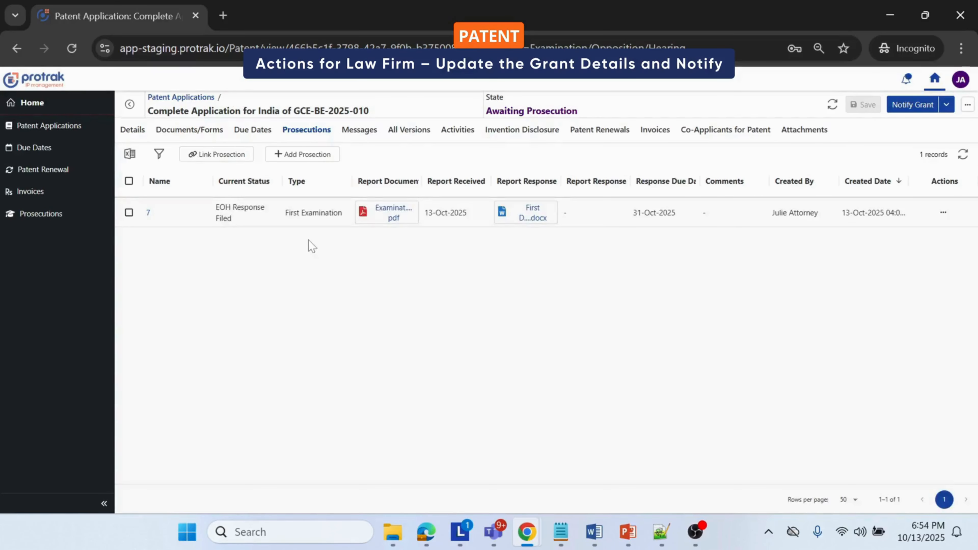
click(131, 131)
click(130, 131)
double_click(165, 281)
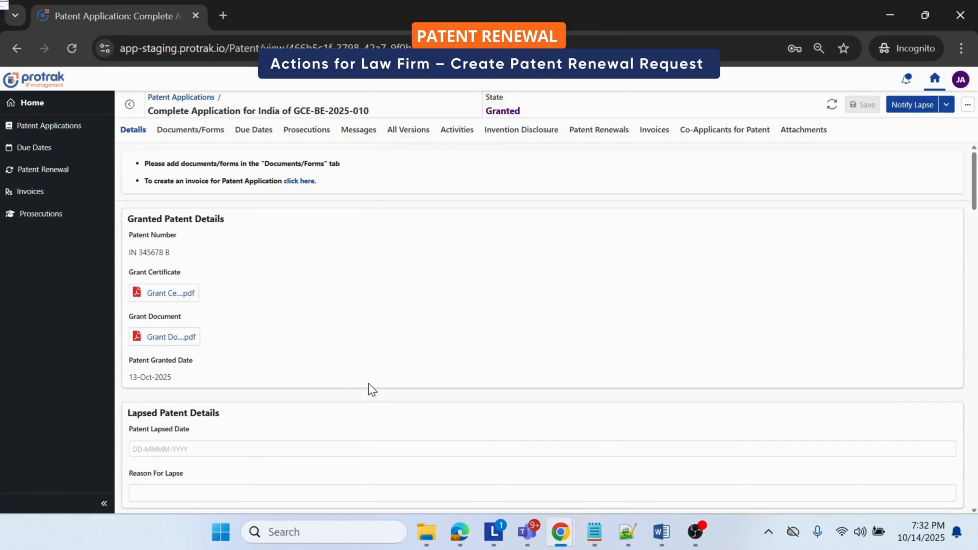
triple_click(274, 110)
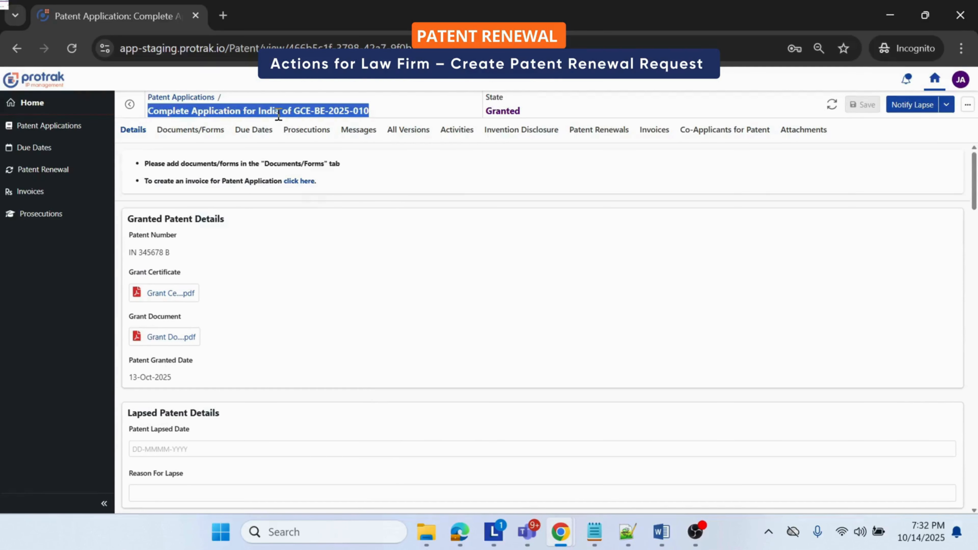
Step: Start adding a patent renewal to the complete application for India, with start period 14-Oct-2027 and end period 14-Oct-2028
click(532, 294)
click(595, 141)
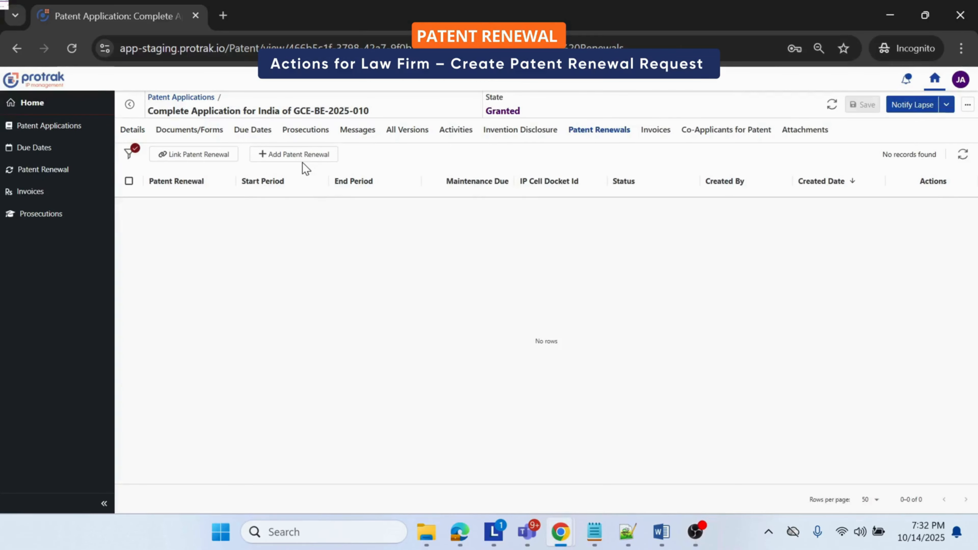
click(303, 160)
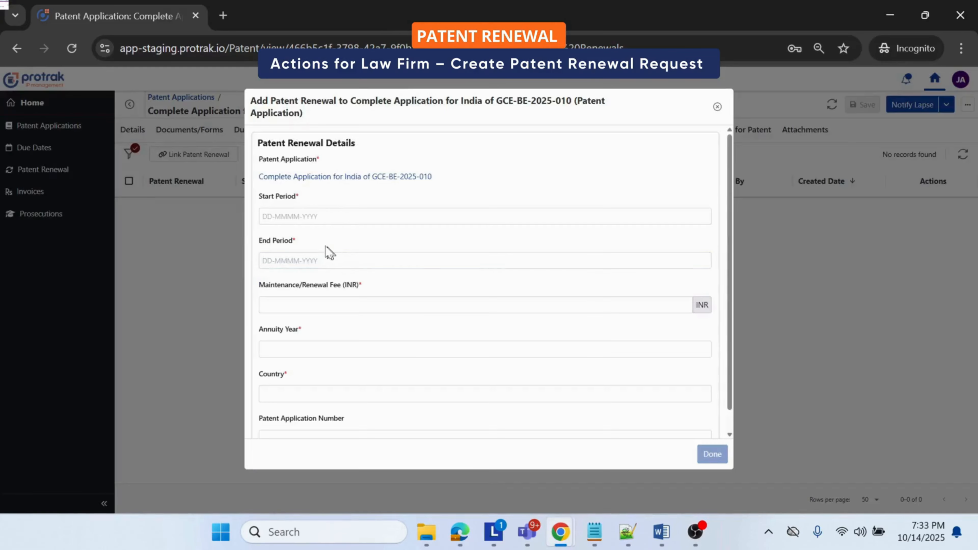
click(302, 218)
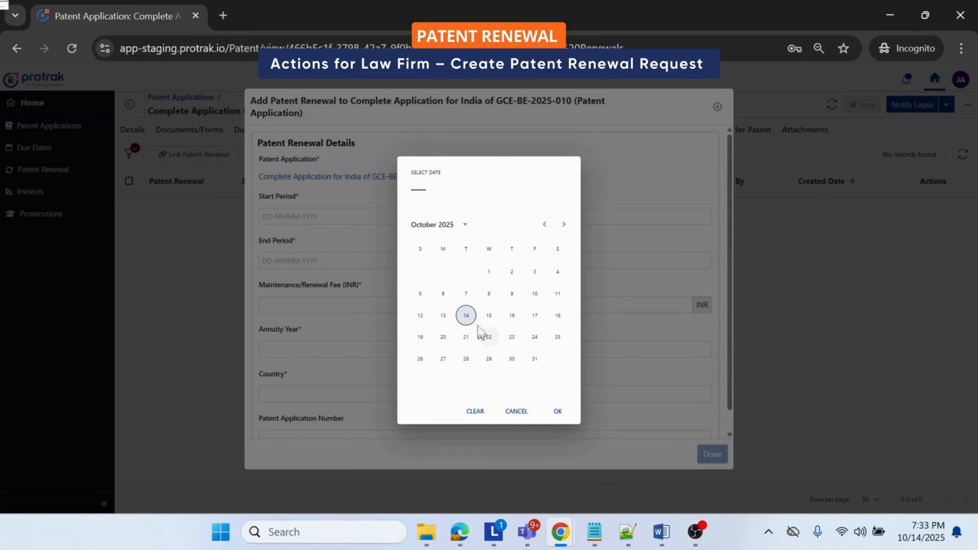
click(466, 315)
click(465, 224)
click(484, 344)
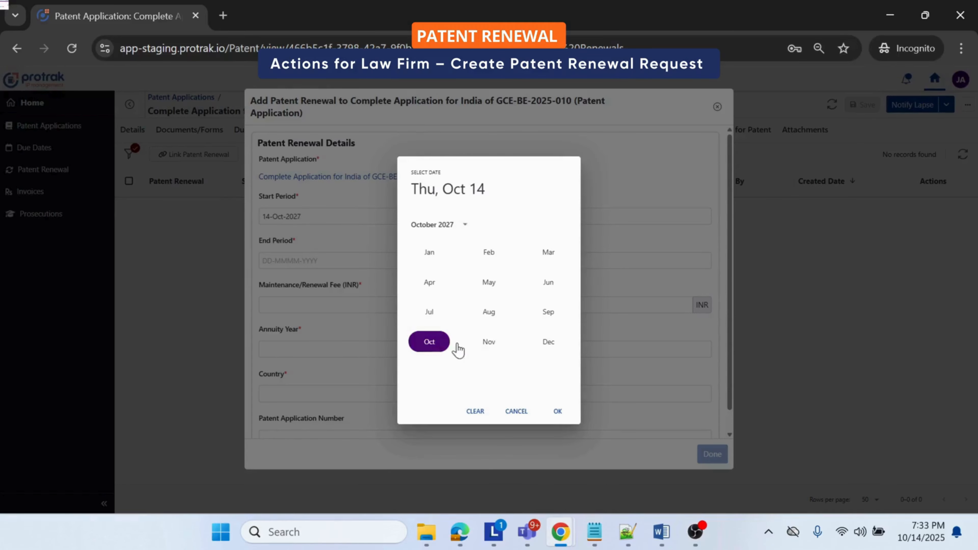
click(439, 341)
click(558, 411)
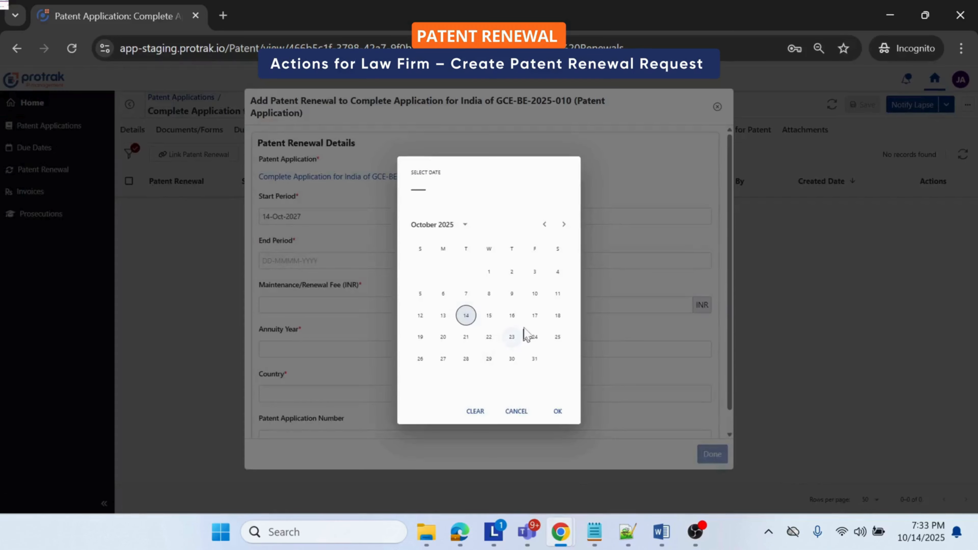
click(465, 225)
click(551, 349)
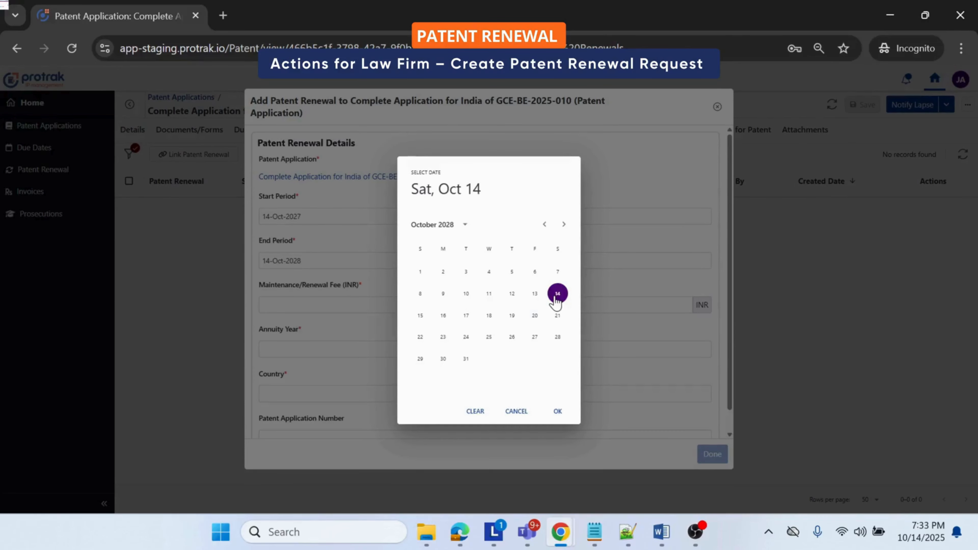
click(558, 411)
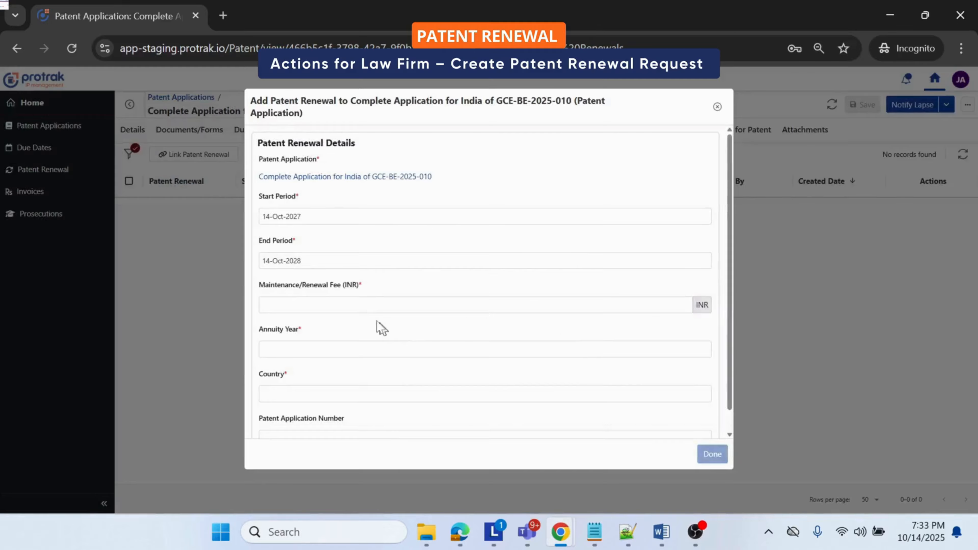
Step: Set the renewal fee to 10000 INR, annuity year 1 and country India, and finish adding the renewal
click(365, 307)
text(10000)
key(Tab)
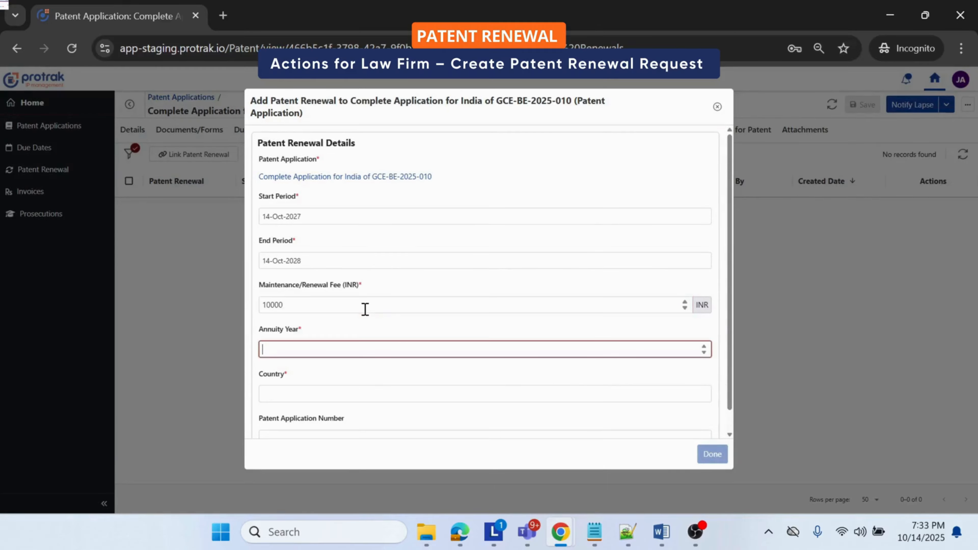
text(1)
key(Tab)
text(India)
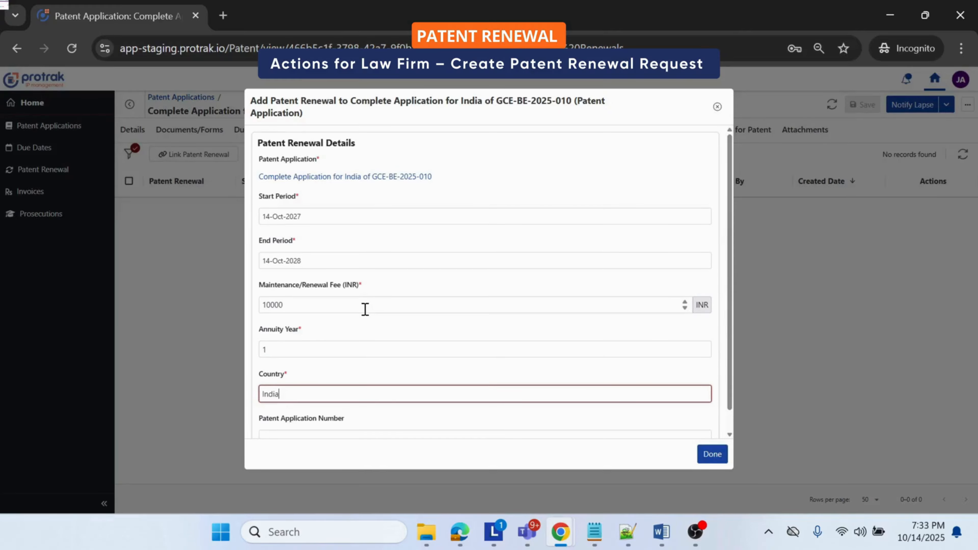
click(712, 455)
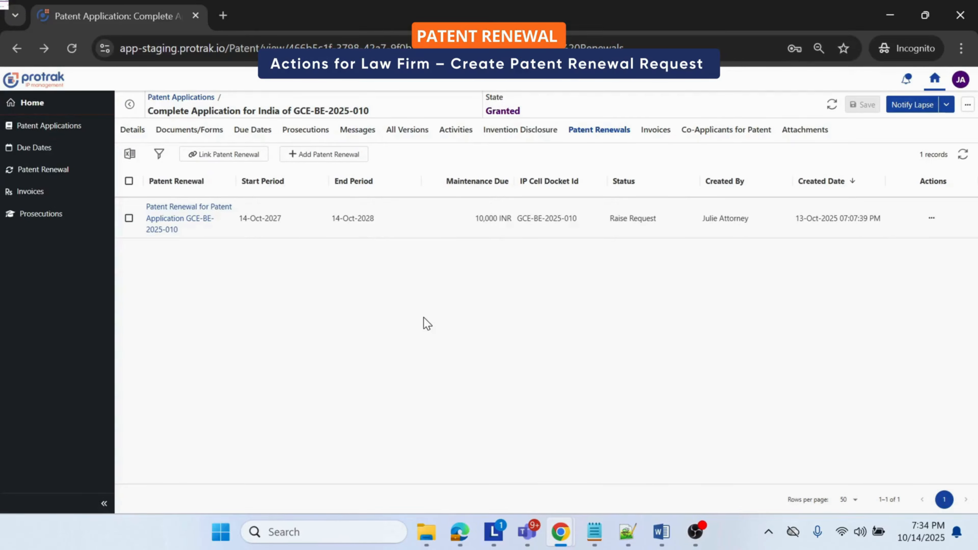
Step: Submit the newly added patent renewal for GCE-BE-2025-010 to the IP Cell without comments
click(181, 223)
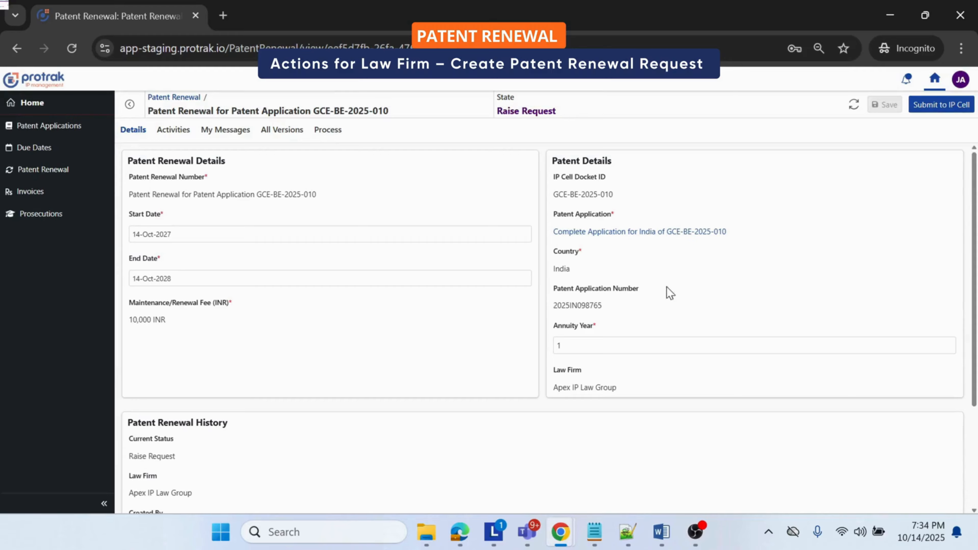
click(943, 105)
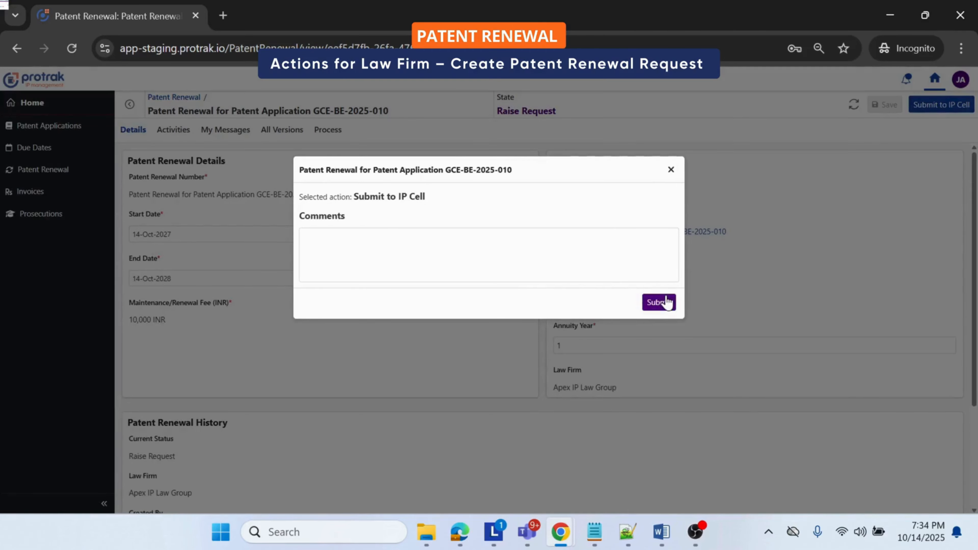
click(659, 302)
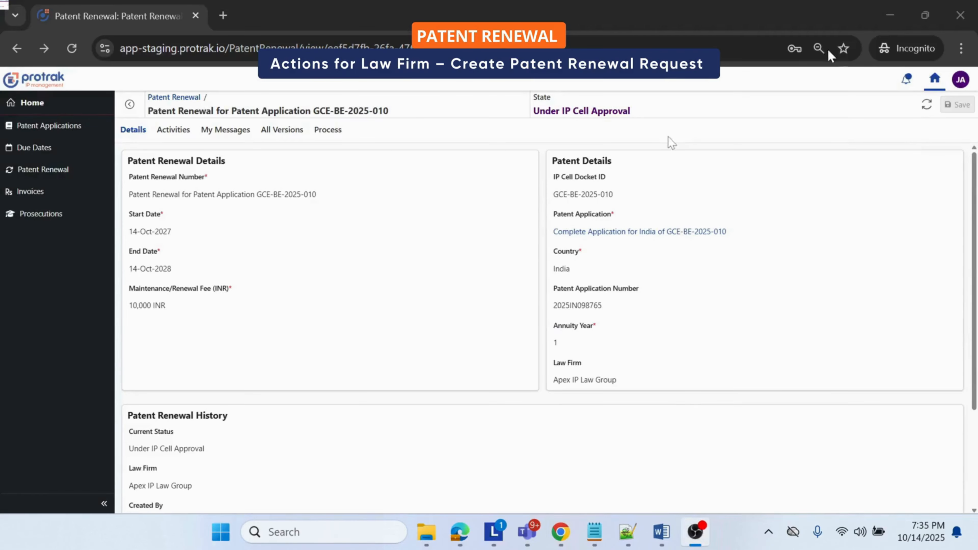
click(335, 317)
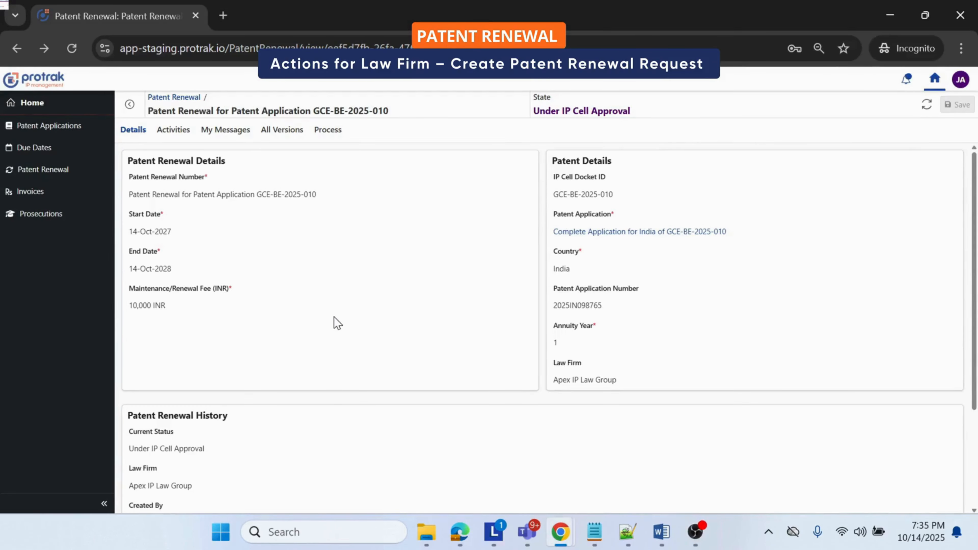
Step: Start a new renewal from the patent renewal dashboard and link it to Complete Application for India of GCE-BE-2025-010
click(59, 170)
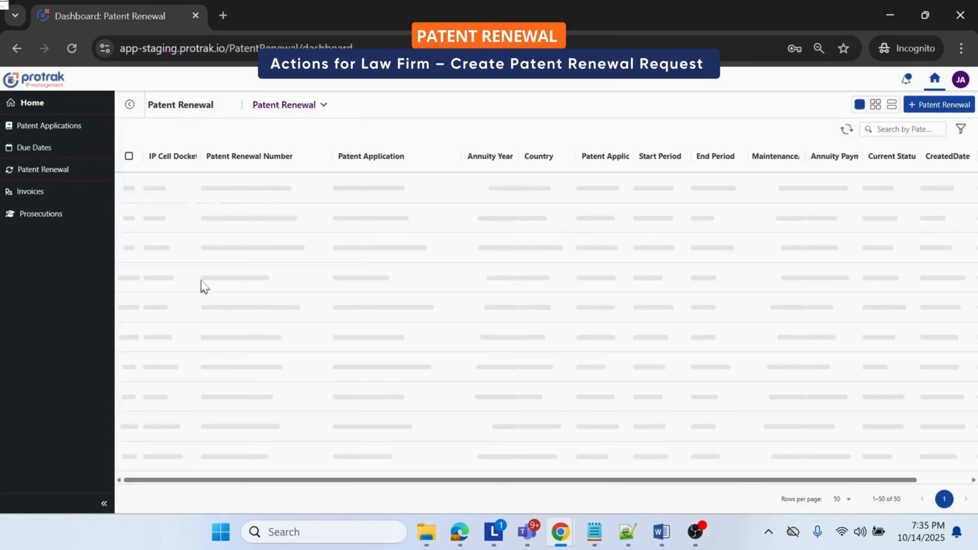
click(938, 107)
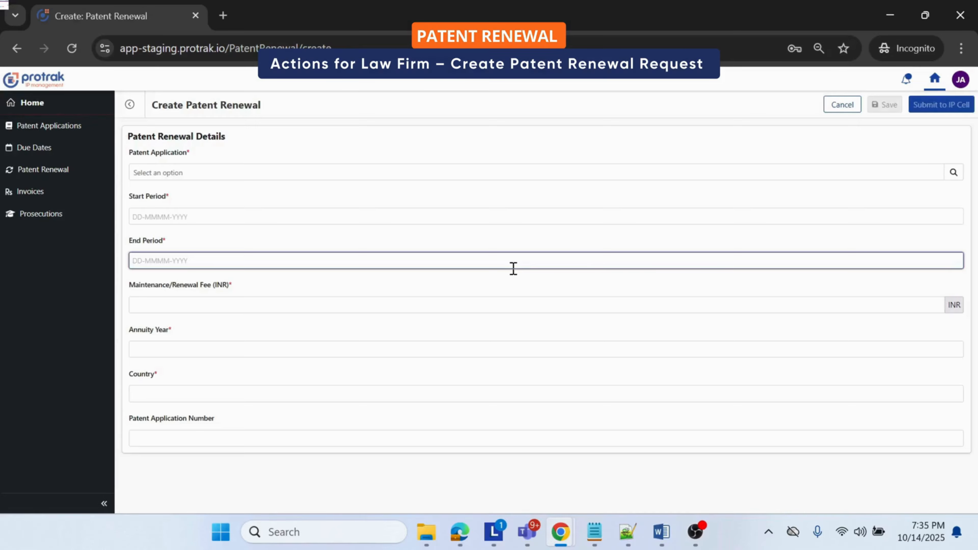
click(955, 174)
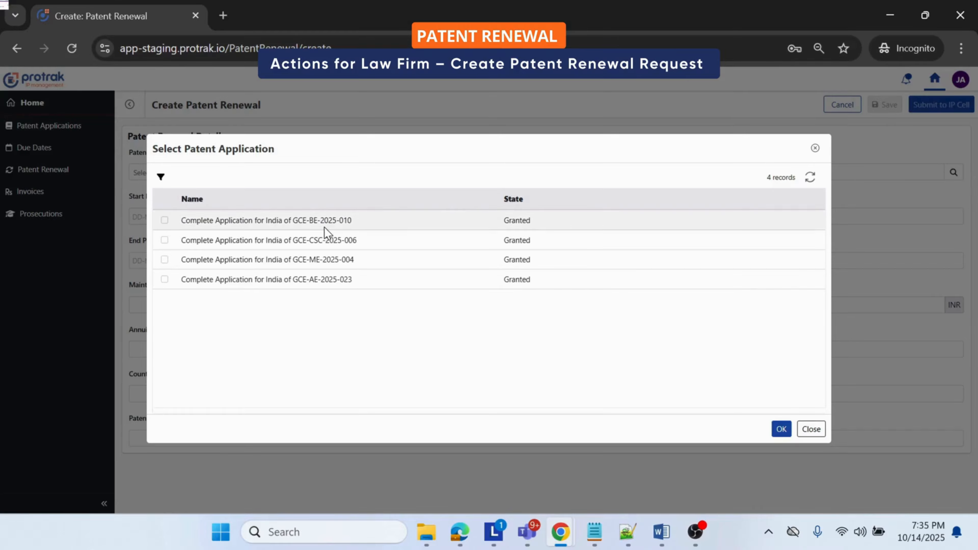
click(178, 222)
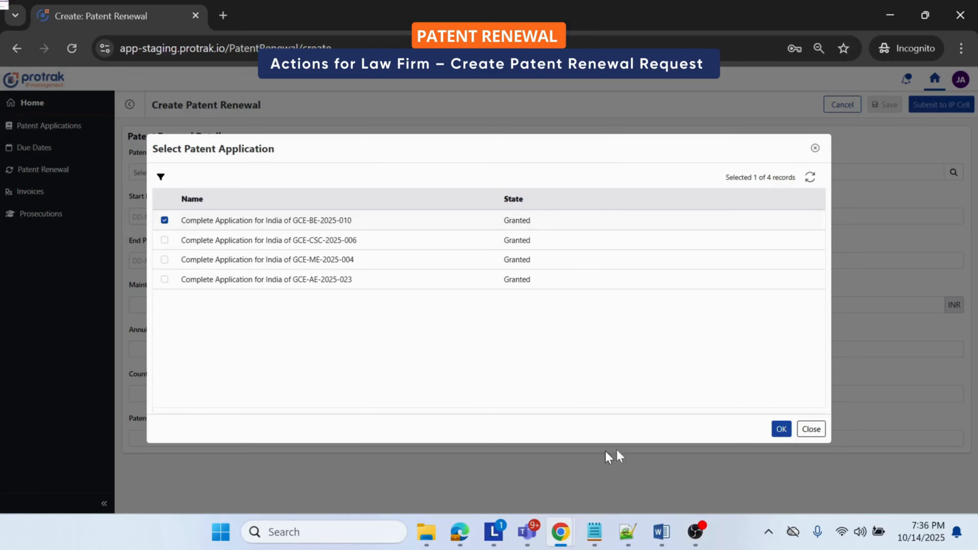
click(781, 429)
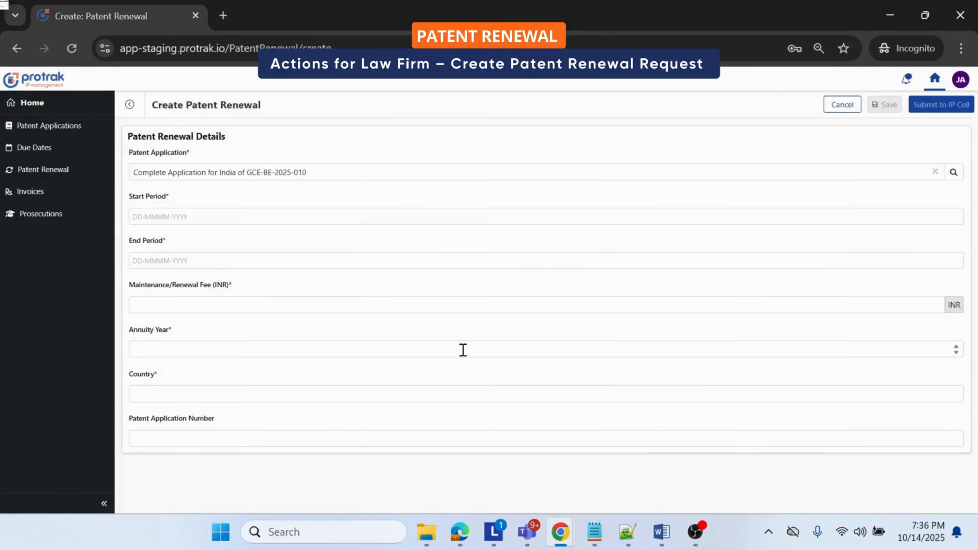
Step: Set the new renewal's start period to 14-Oct-2026 and end period to 14-Oct-2027
click(237, 221)
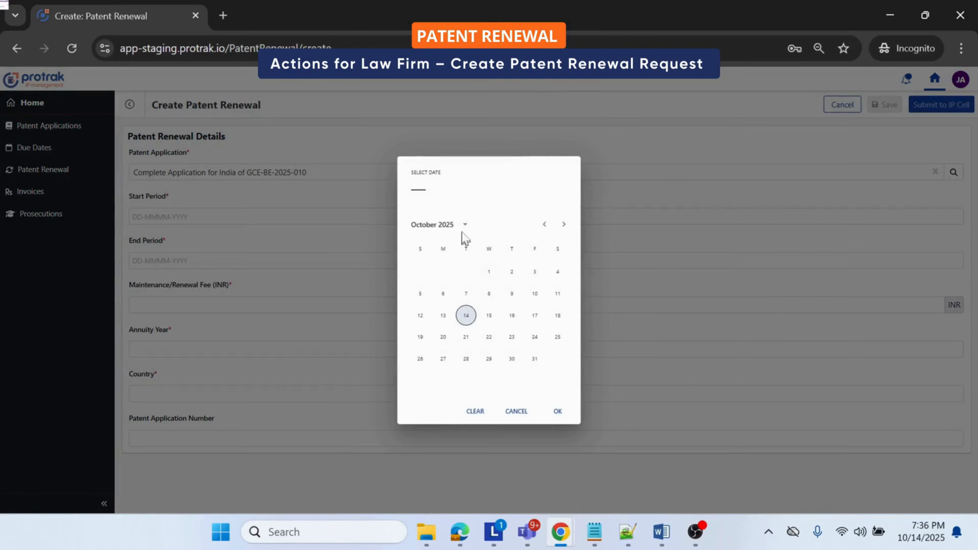
click(465, 224)
click(428, 343)
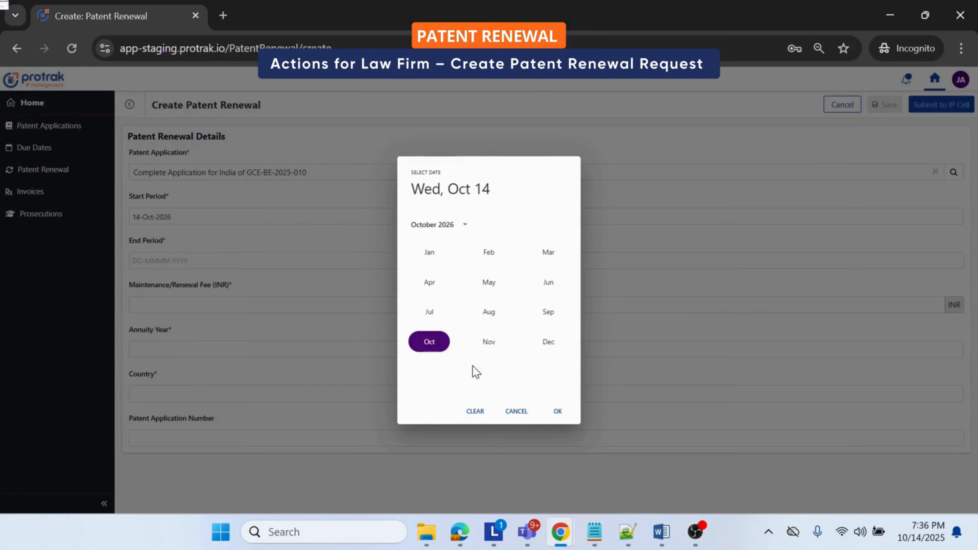
click(555, 413)
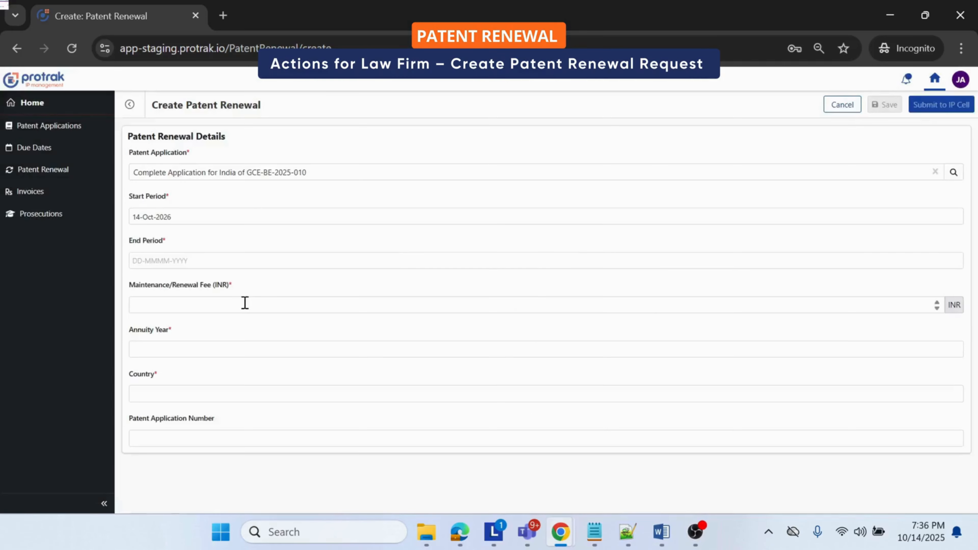
click(201, 261)
click(465, 226)
click(488, 341)
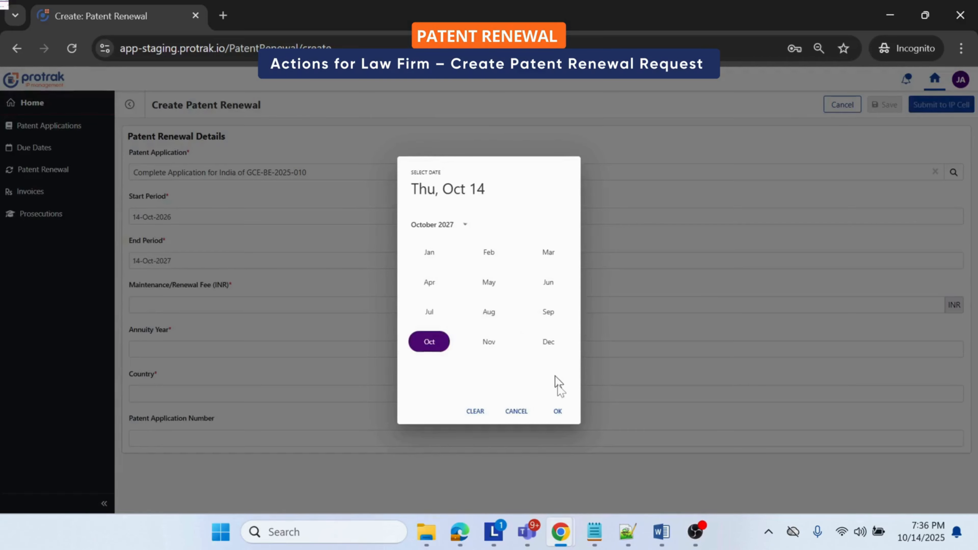
click(558, 411)
Step: Fill in the new renewal's fee of 2000 INR, annuity year 1 and country India
click(248, 307)
text(2000)
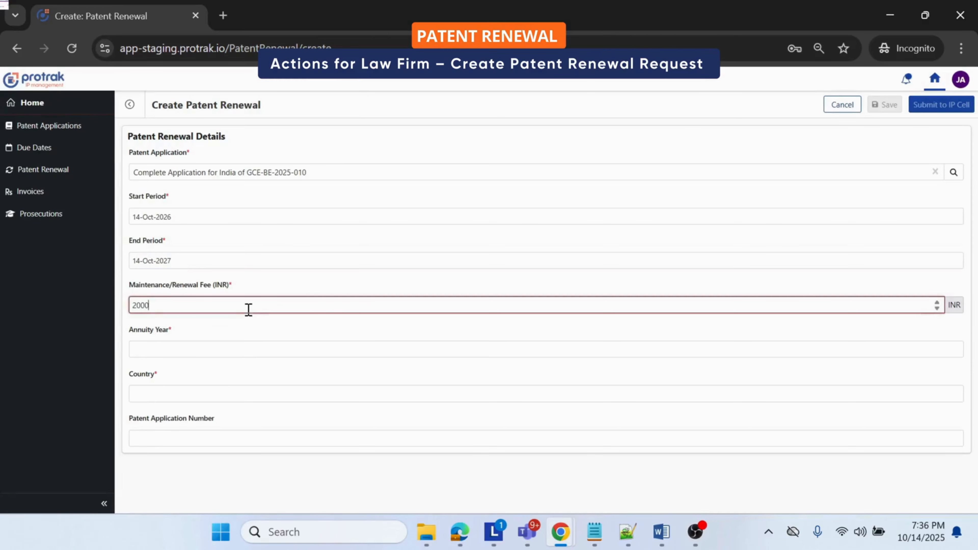
key(Tab)
text(1)
key(Tab)
text(India)
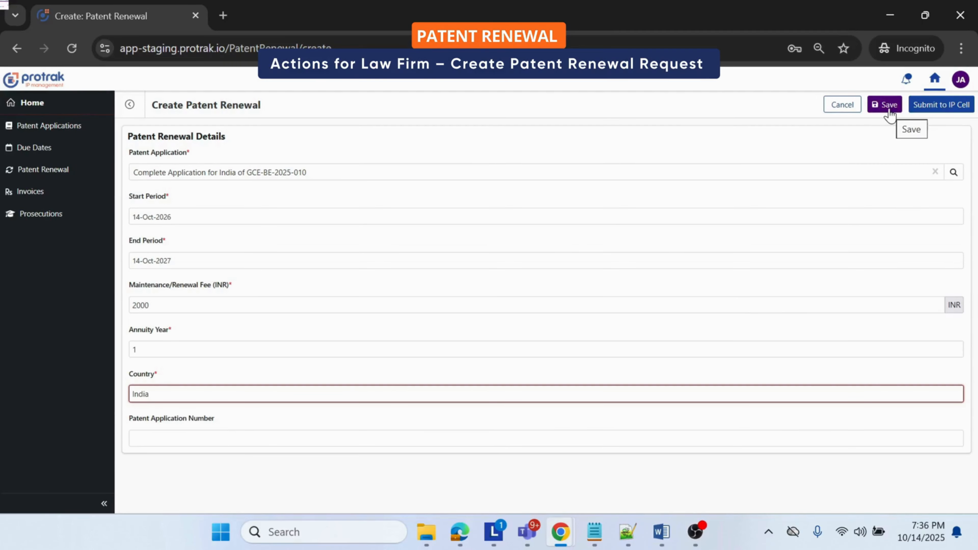
click(708, 531)
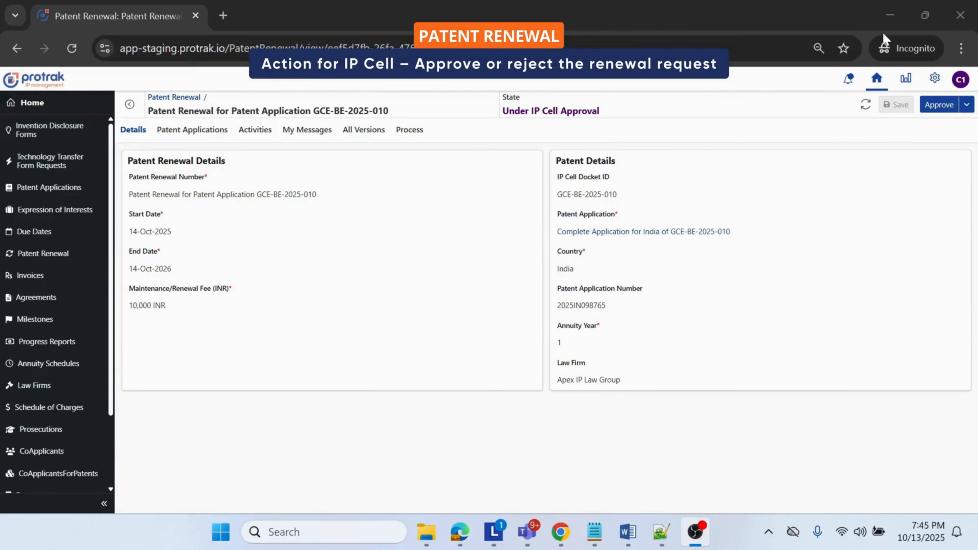
Step: Review the submitted renewal's details from the IP Cell side, and its annuity payment date from the attorney side
click(669, 323)
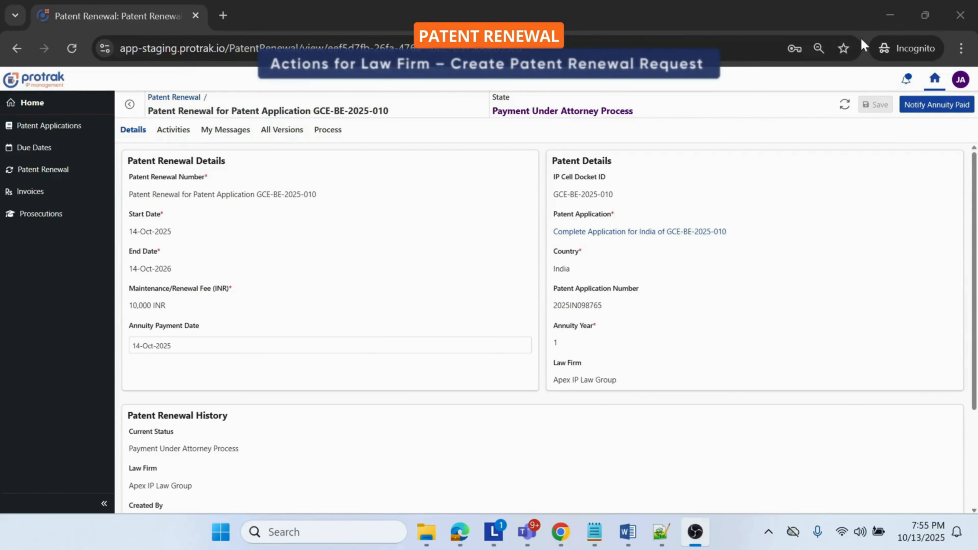
click(859, 38)
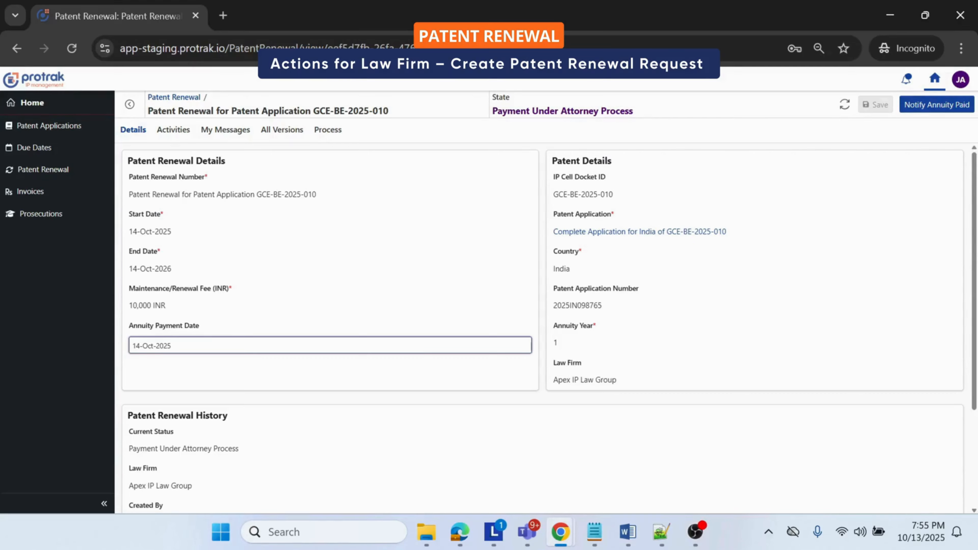
click(369, 283)
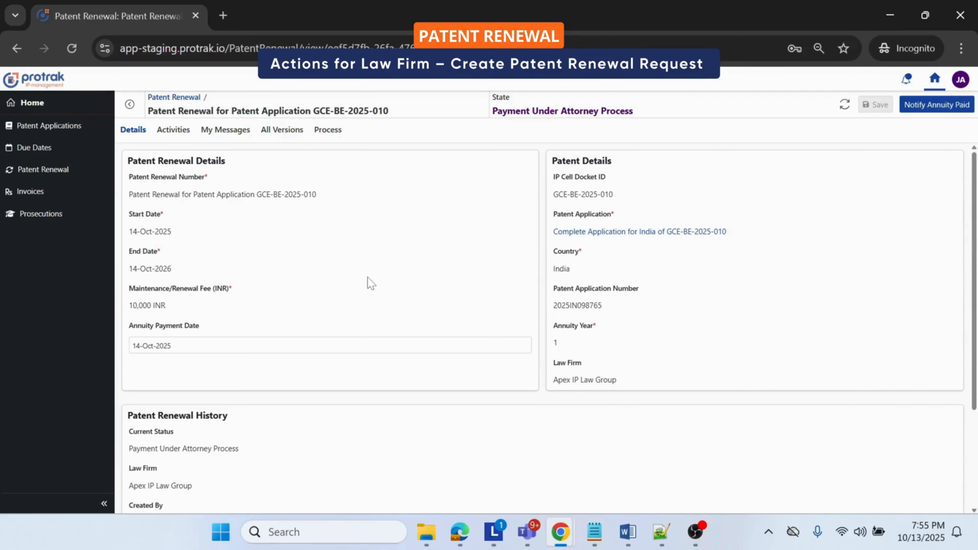
double_click(143, 215)
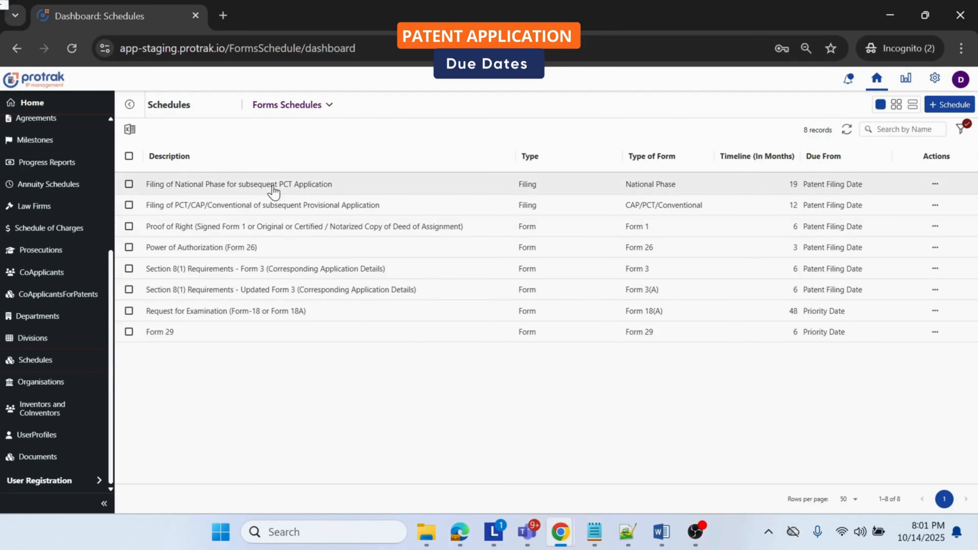
Step: Examine the Pre_Grant due dates with their date limit and colour legend, and the Post_Grant due dates by year
click(695, 532)
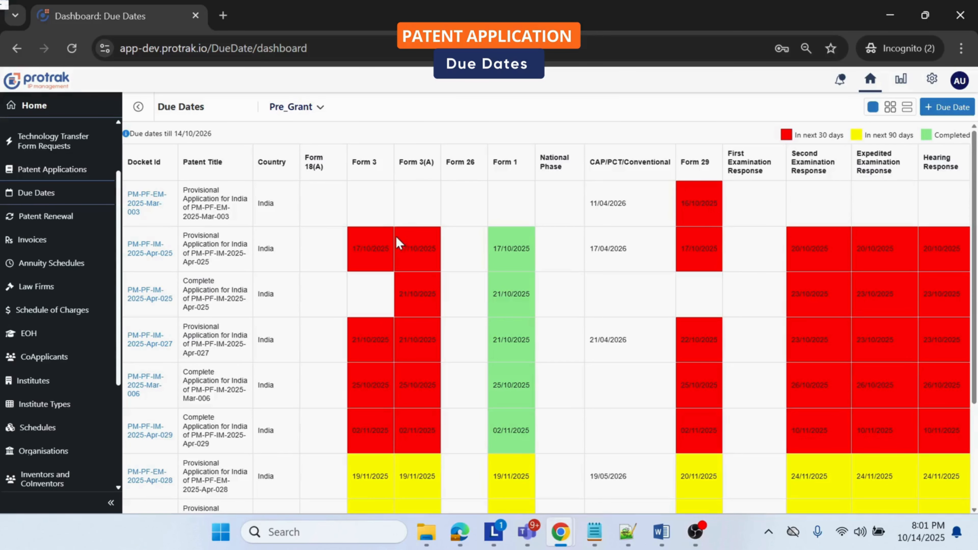
triple_click(177, 135)
click(299, 223)
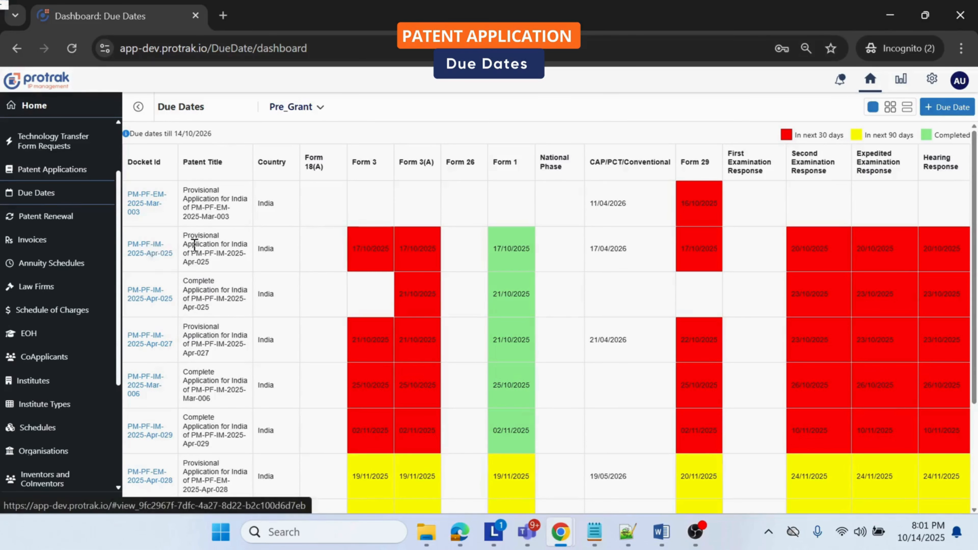
drag(127, 237, 228, 271)
click(232, 268)
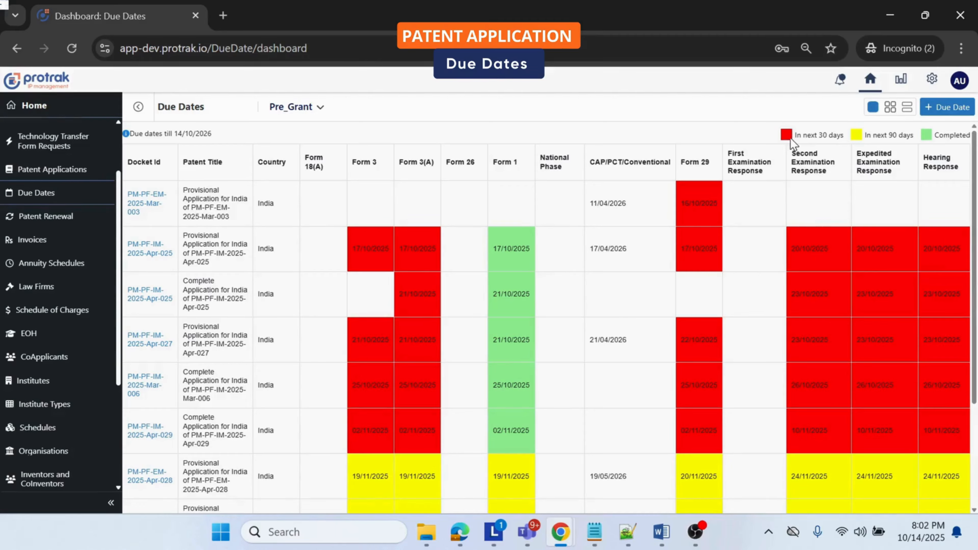
drag(795, 135, 924, 138)
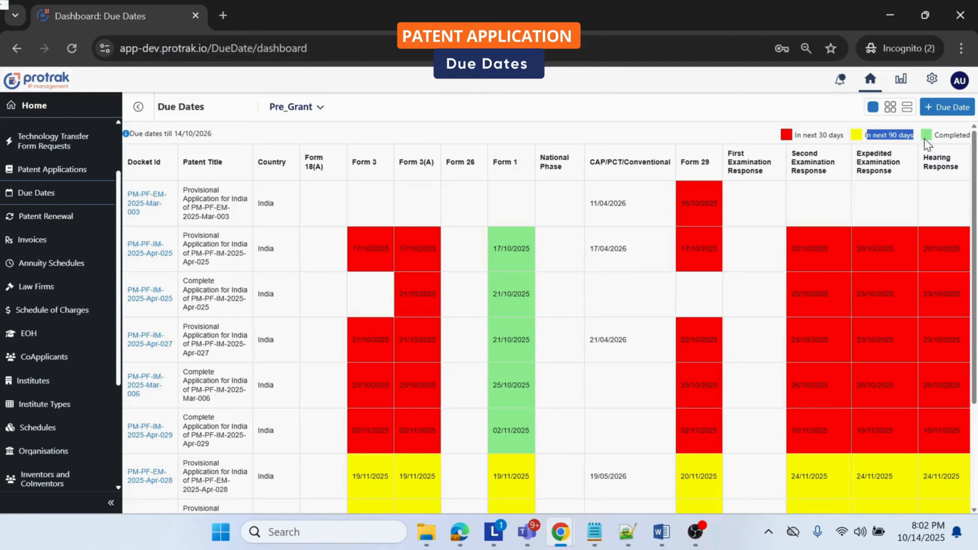
click(926, 139)
double_click(949, 135)
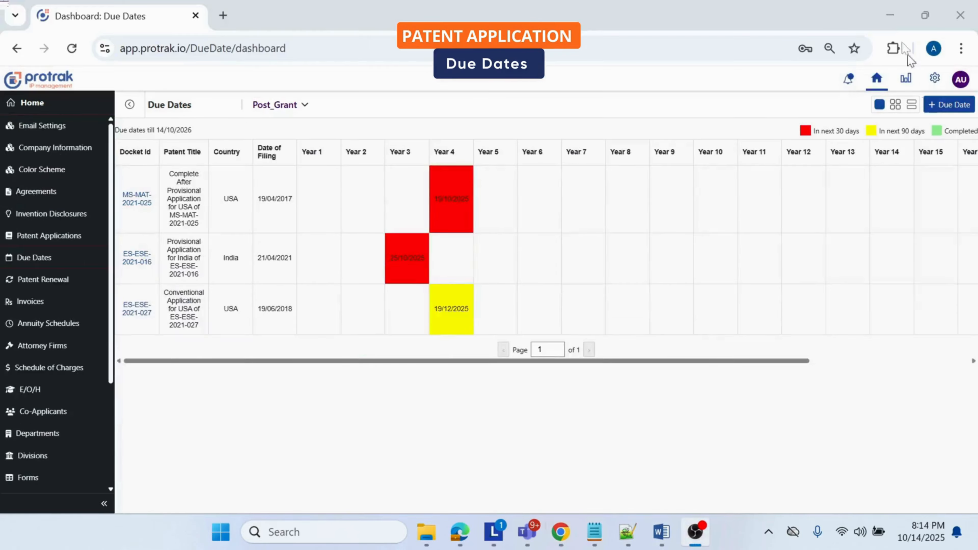
click(890, 9)
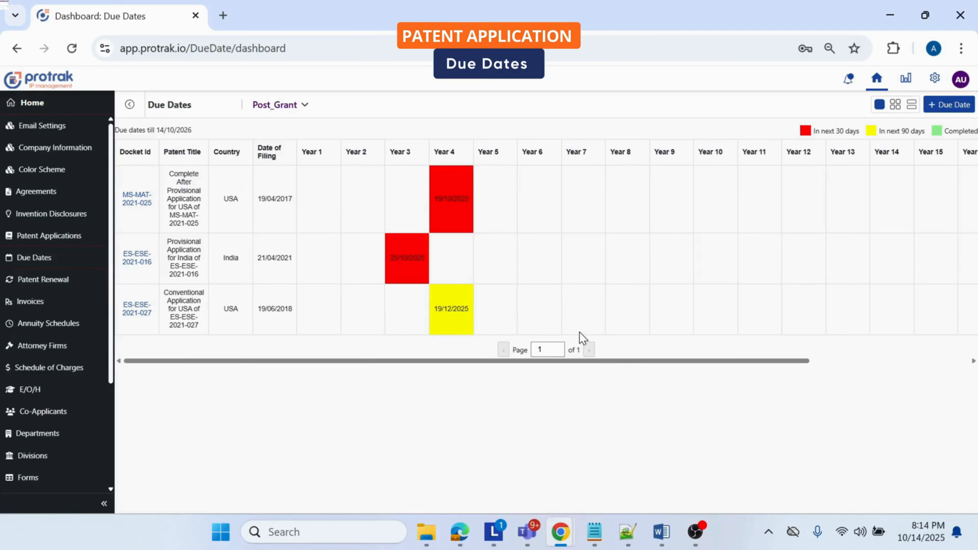
drag(689, 361, 668, 364)
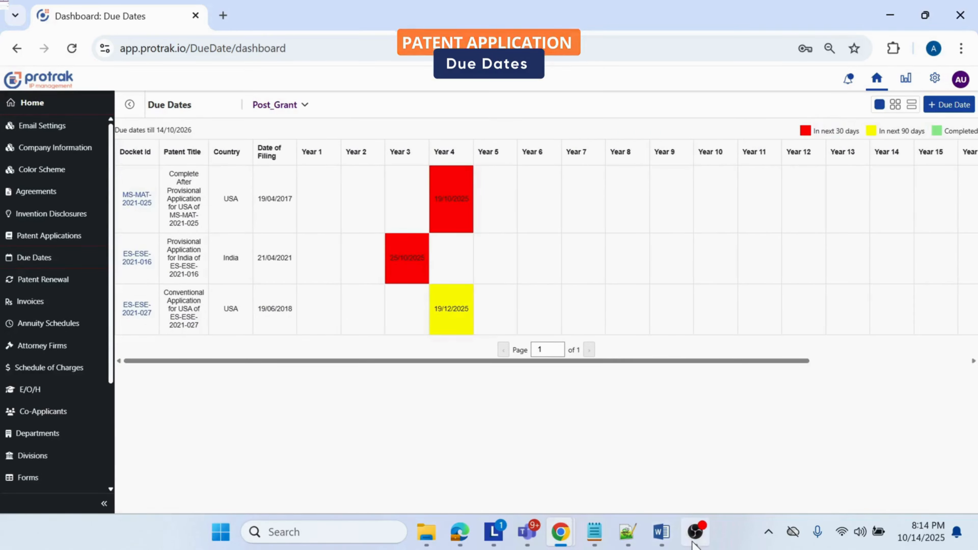